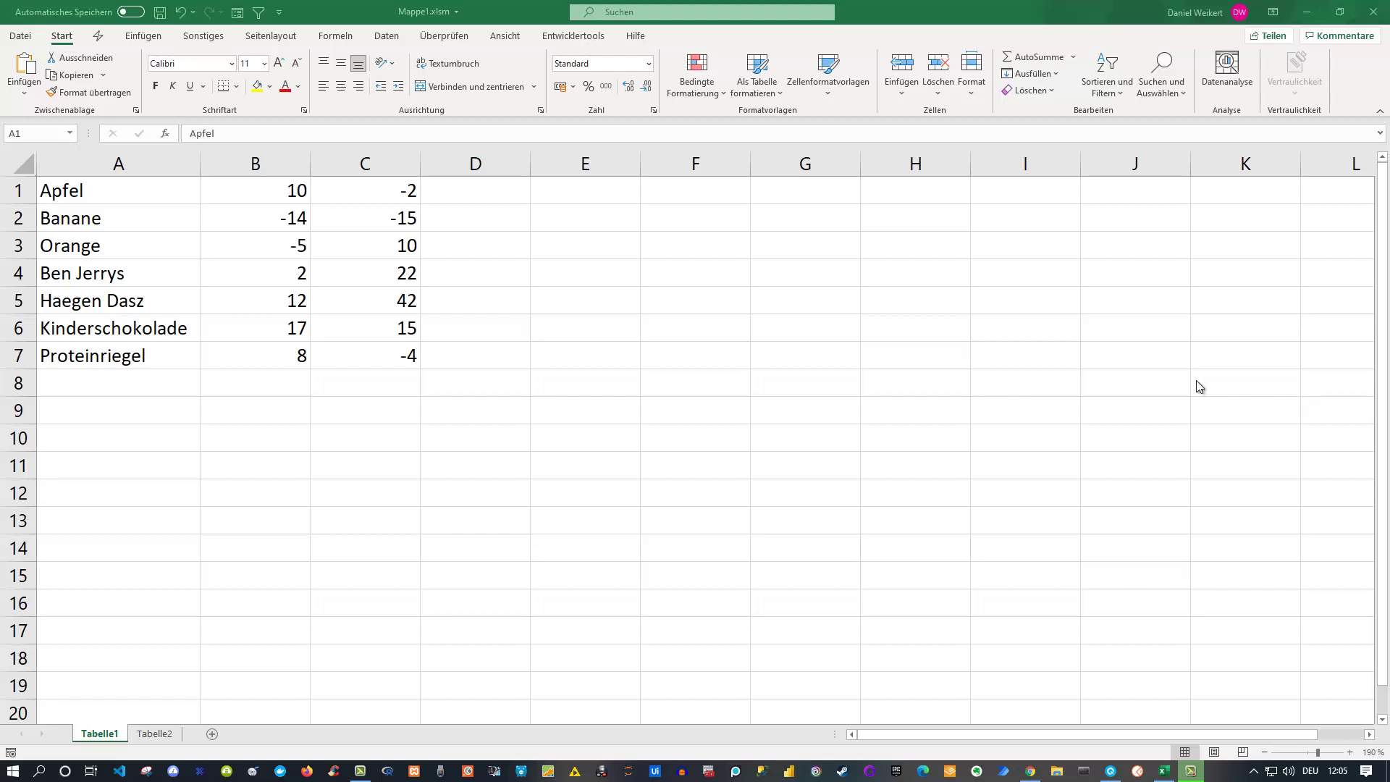
Select the snack names in A1:A7, then the number block B1:C7.
{"action": "left_click", "coordinate": [102, 187]}
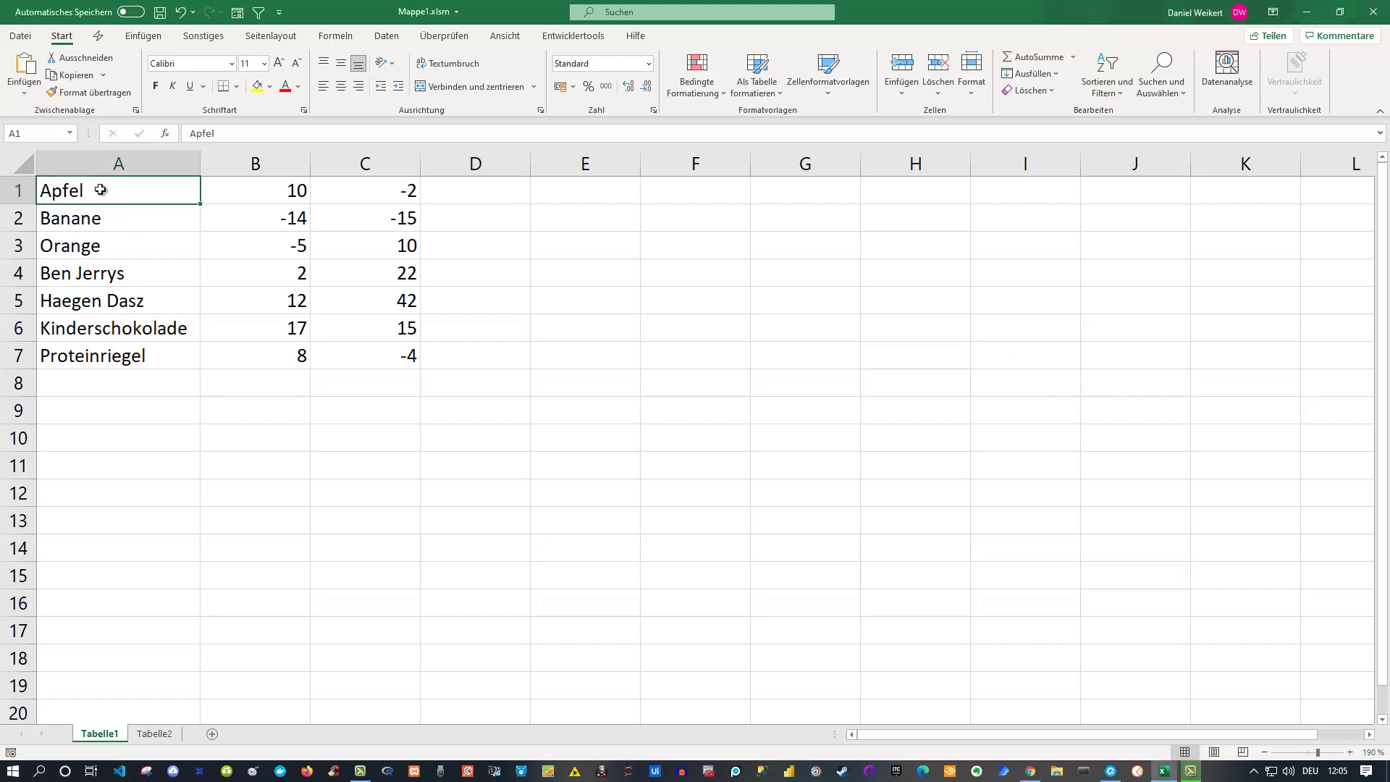
{"action": "left_click_drag", "start_coordinate": [94, 218], "coordinate": [103, 353]}
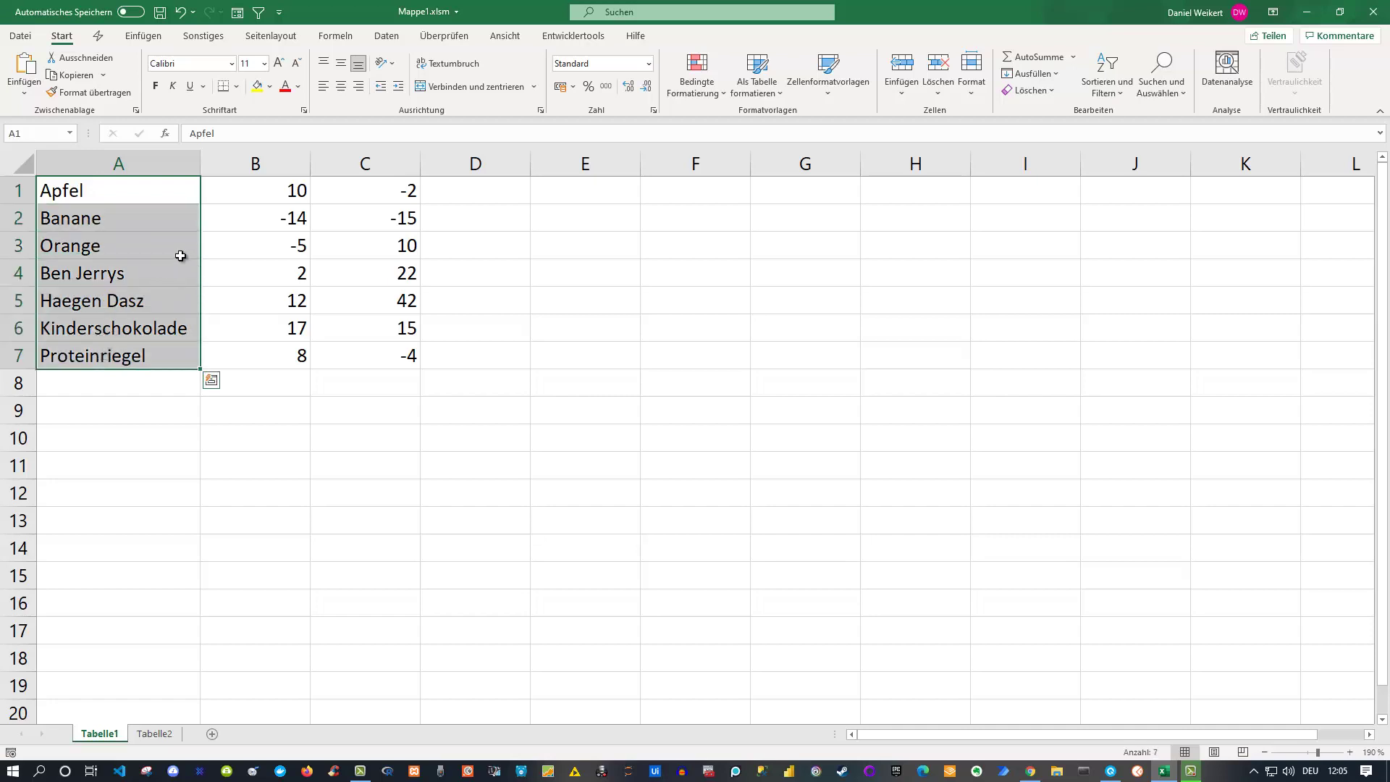
{"action": "left_click", "coordinate": [278, 193]}
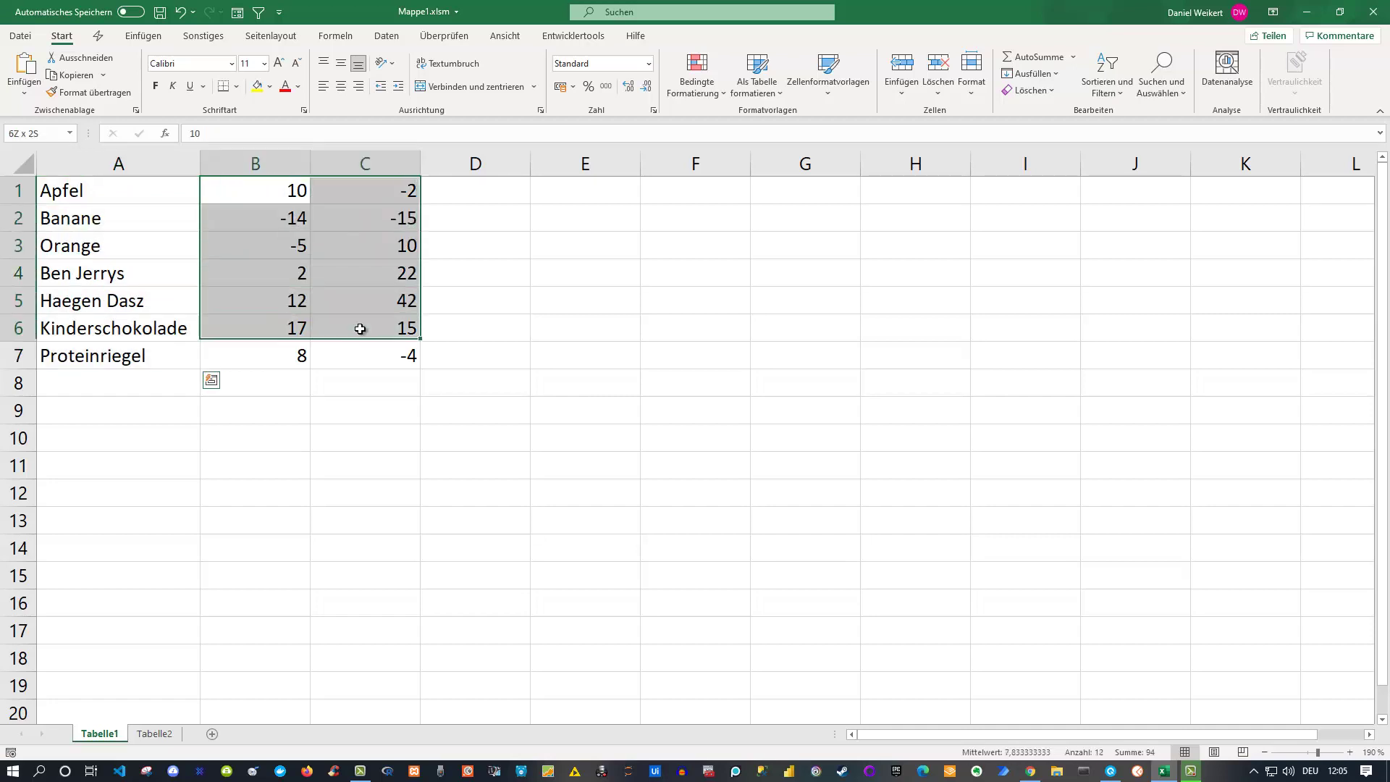
{"action": "left_click_drag", "start_coordinate": [331, 215], "coordinate": [364, 350]}
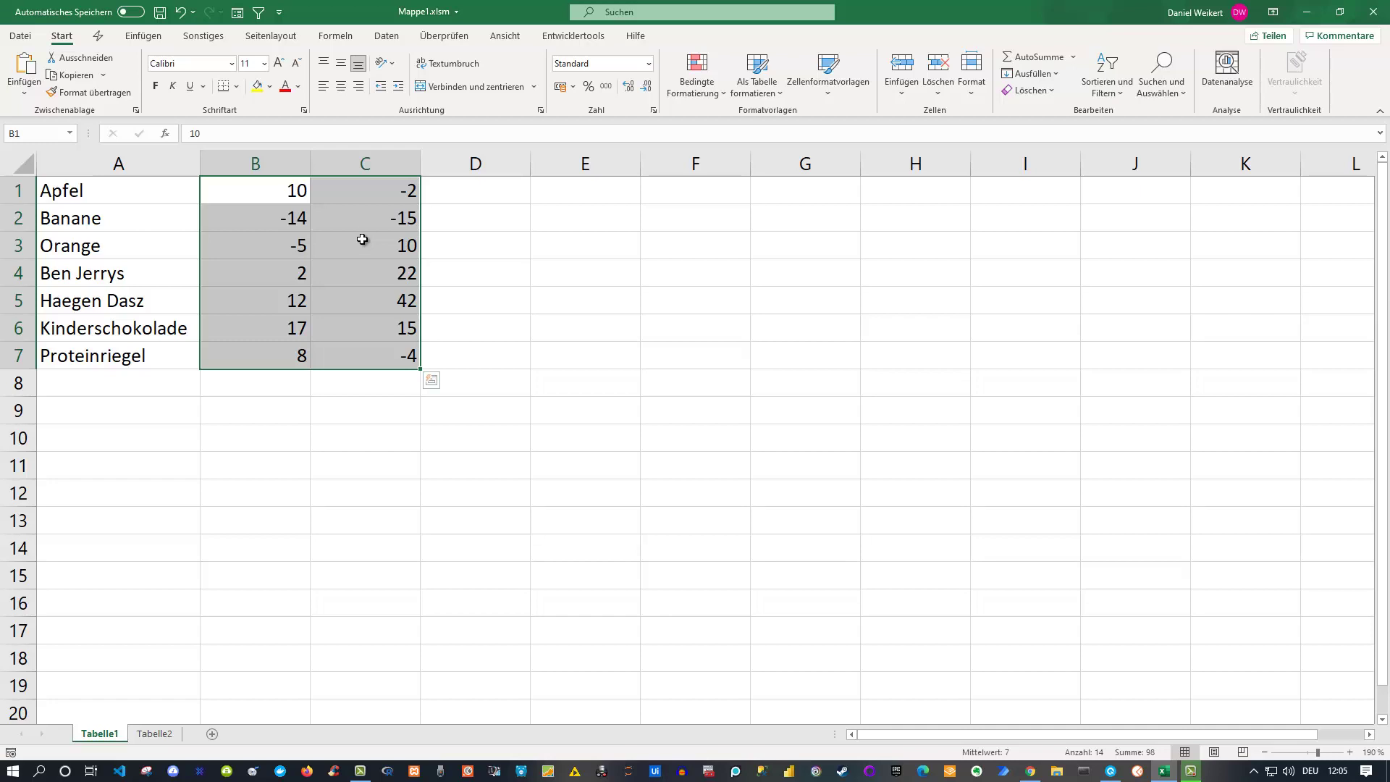
Multi-select the negatives in C1, B2 (-14), C2 (-15), B3 (-5) and C7 (-4), then deselect.
{"action": "left_click", "coordinate": [373, 195]}
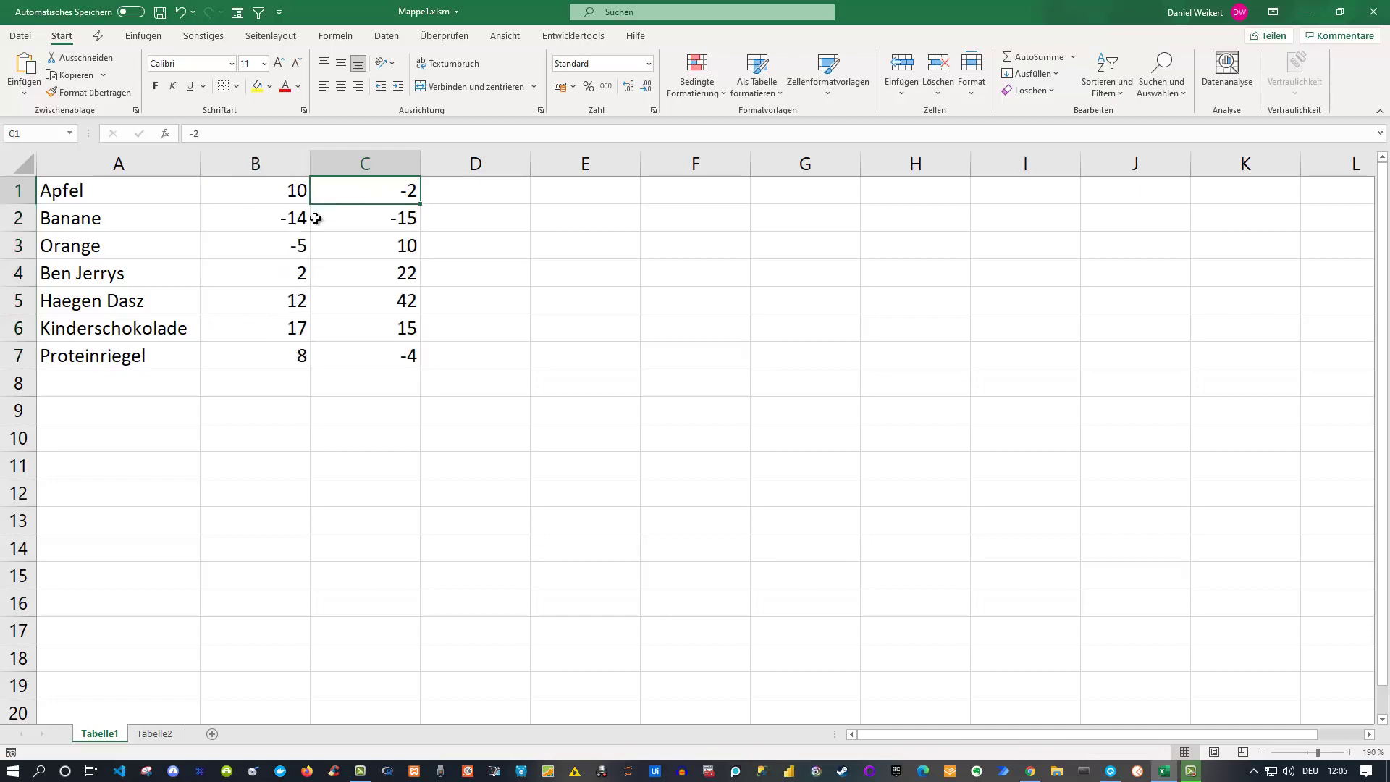
{"action": "left_click", "coordinate": [275, 225], "text": "ctrl"}
{"action": "left_click", "coordinate": [357, 224], "text": "ctrl"}
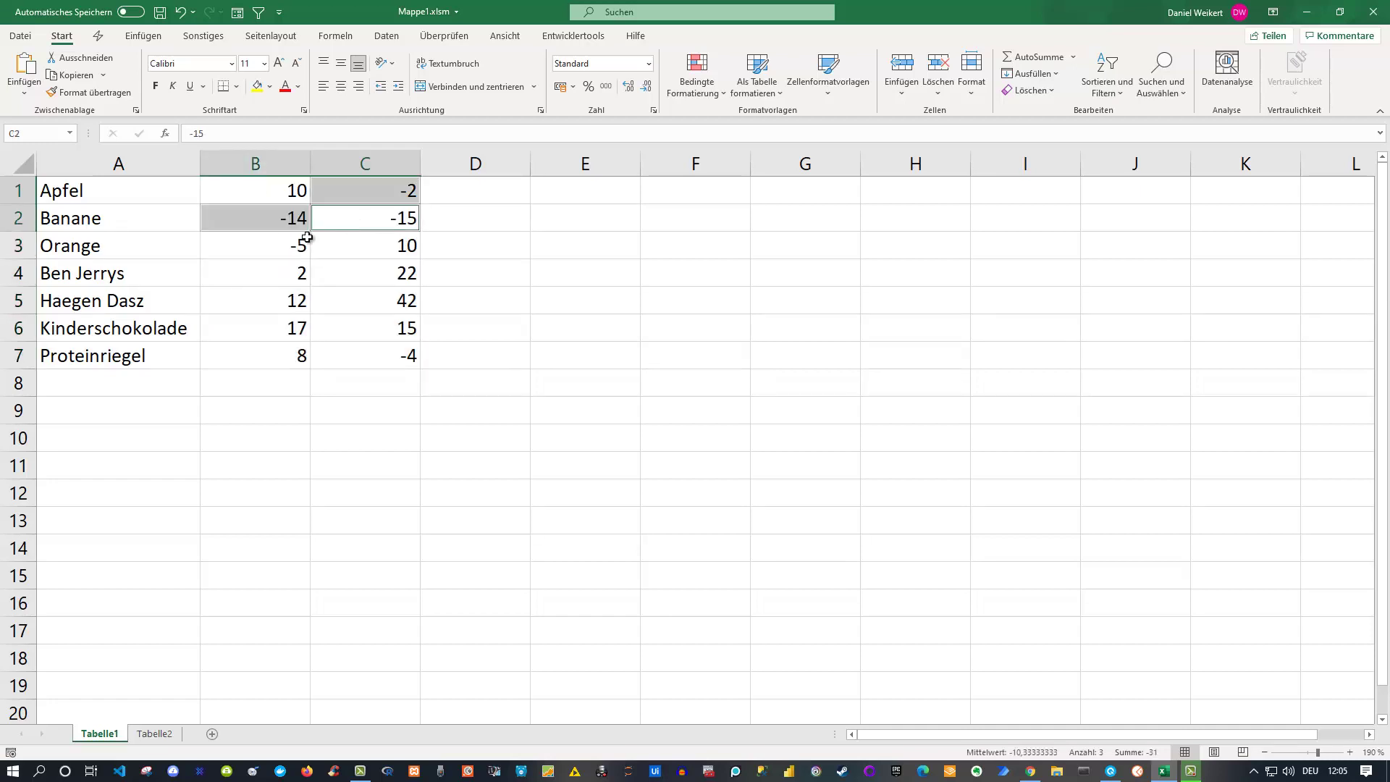
{"action": "left_click", "coordinate": [290, 247], "text": "ctrl"}
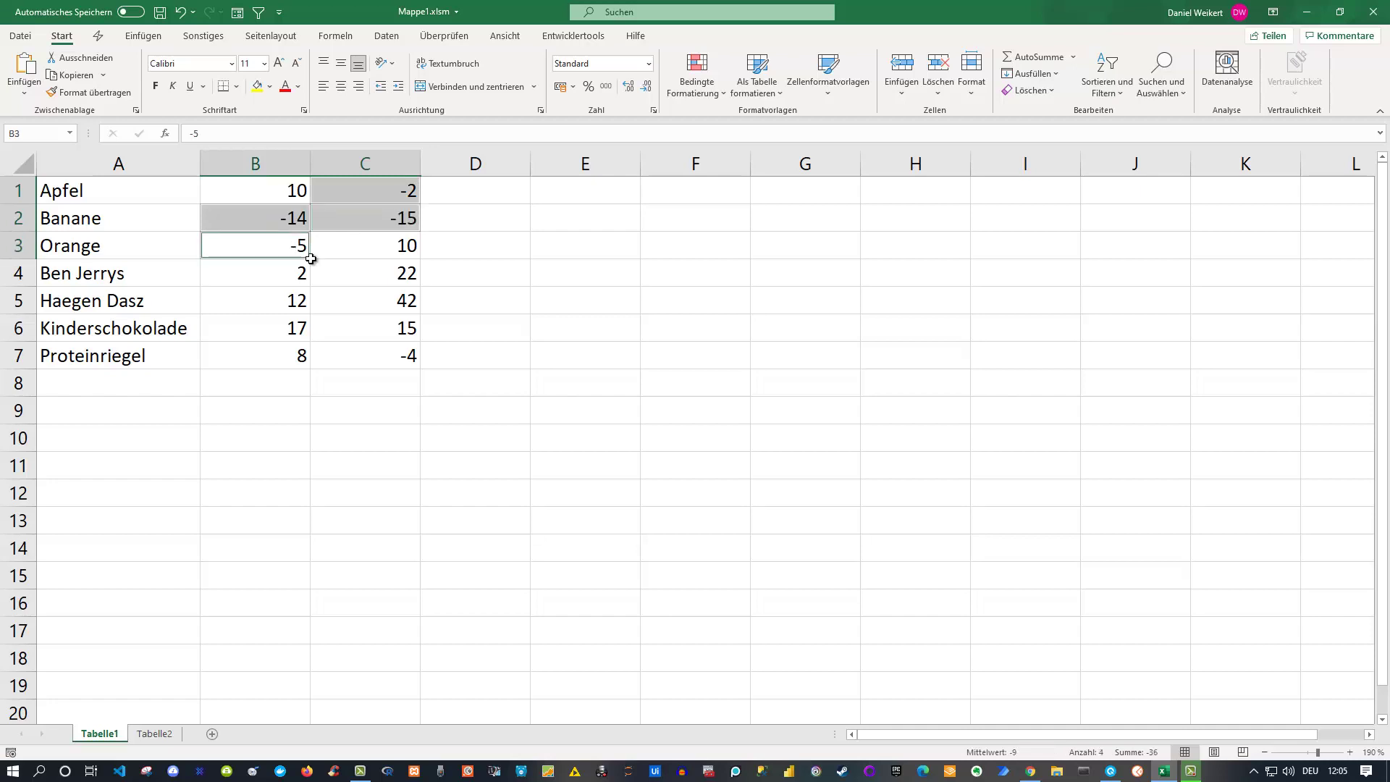
{"action": "left_click", "coordinate": [409, 357], "text": "ctrl"}
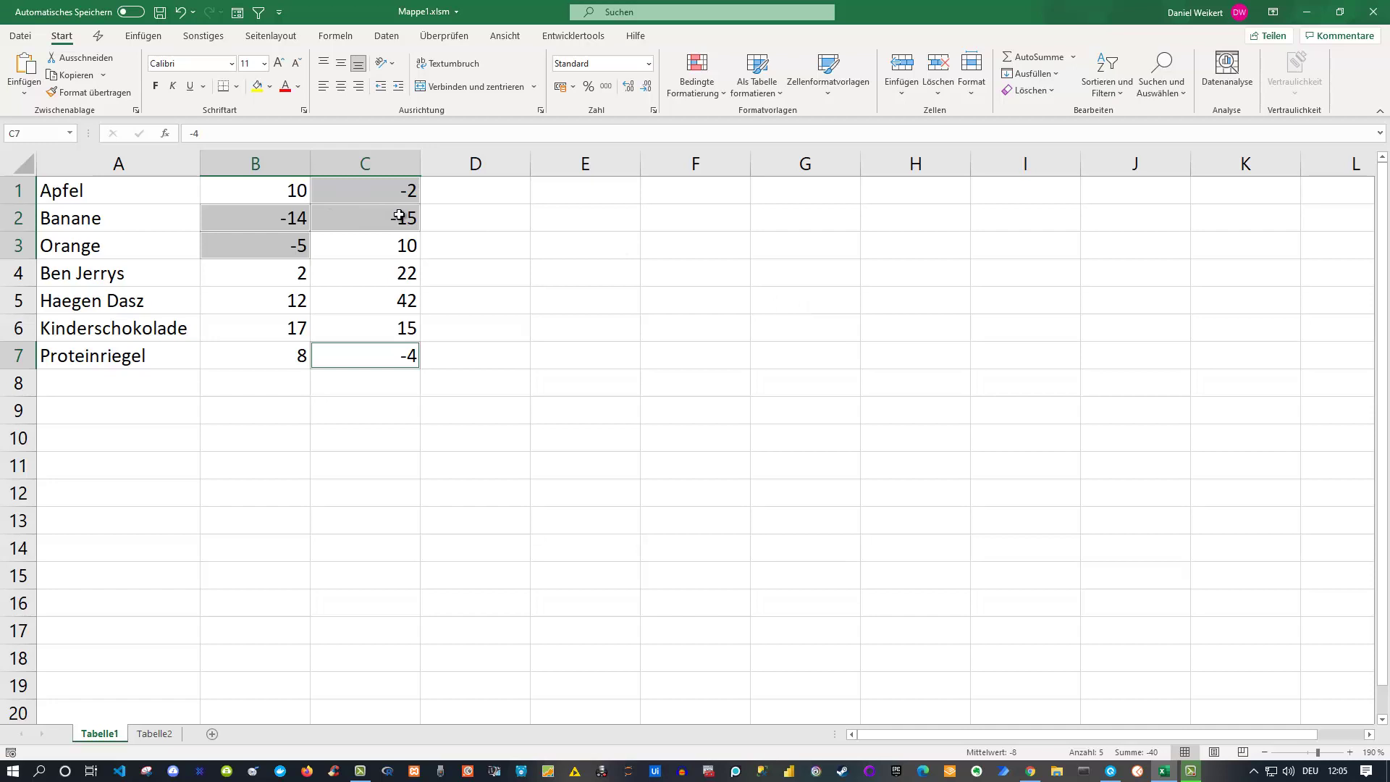
{"action": "left_click", "coordinate": [489, 220]}
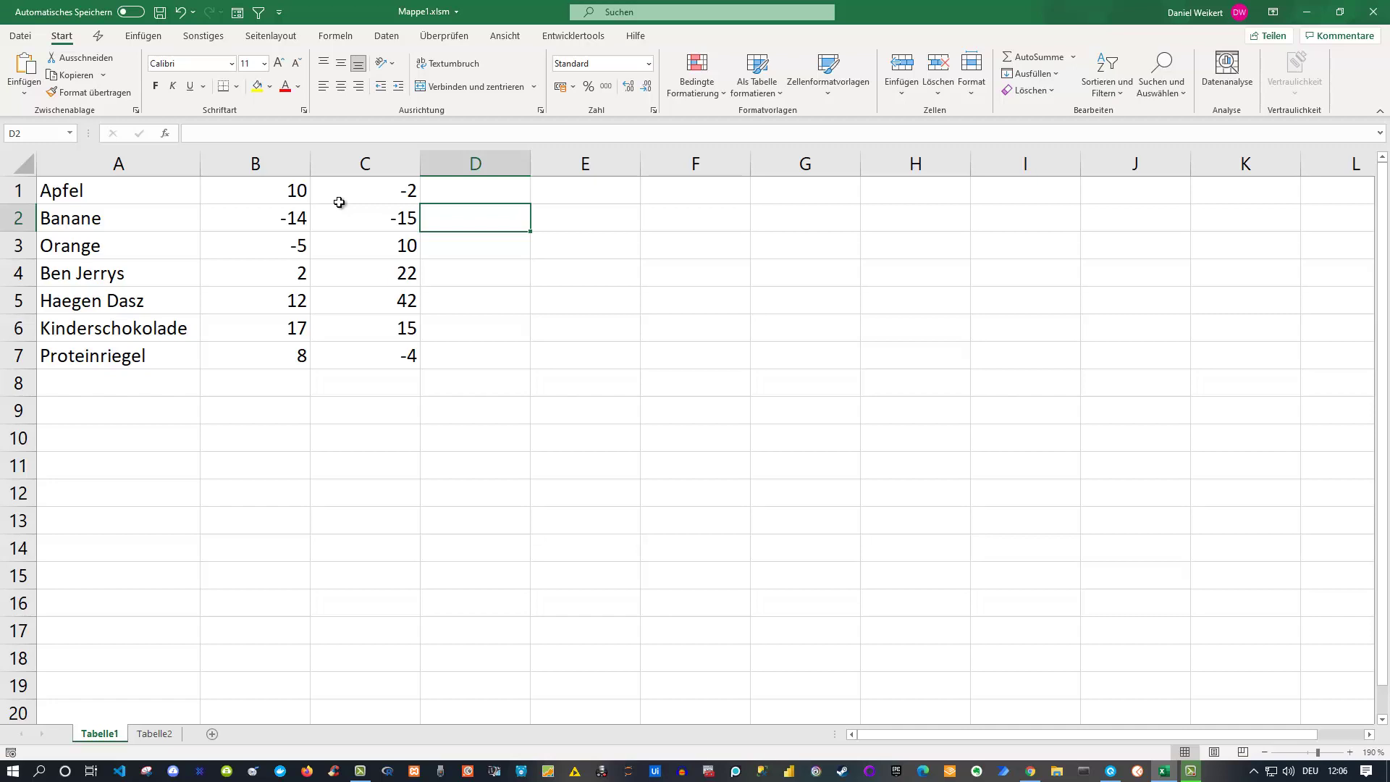
Select B1:C7 and create a new rule via Bedingte Formatierung > Neue Regel.
{"action": "left_click", "coordinate": [289, 192]}
{"action": "left_click_drag", "start_coordinate": [323, 201], "coordinate": [395, 351]}
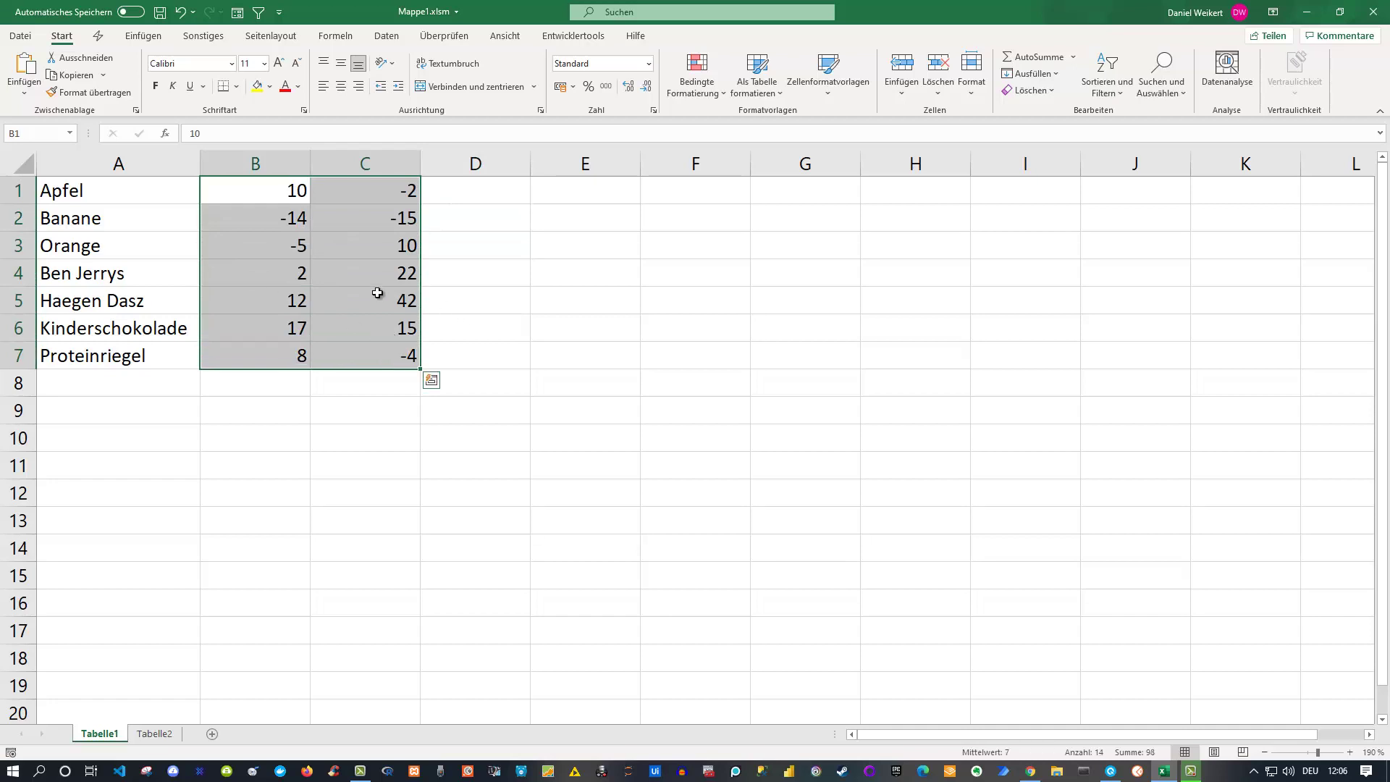
{"action": "left_click", "coordinate": [713, 101]}
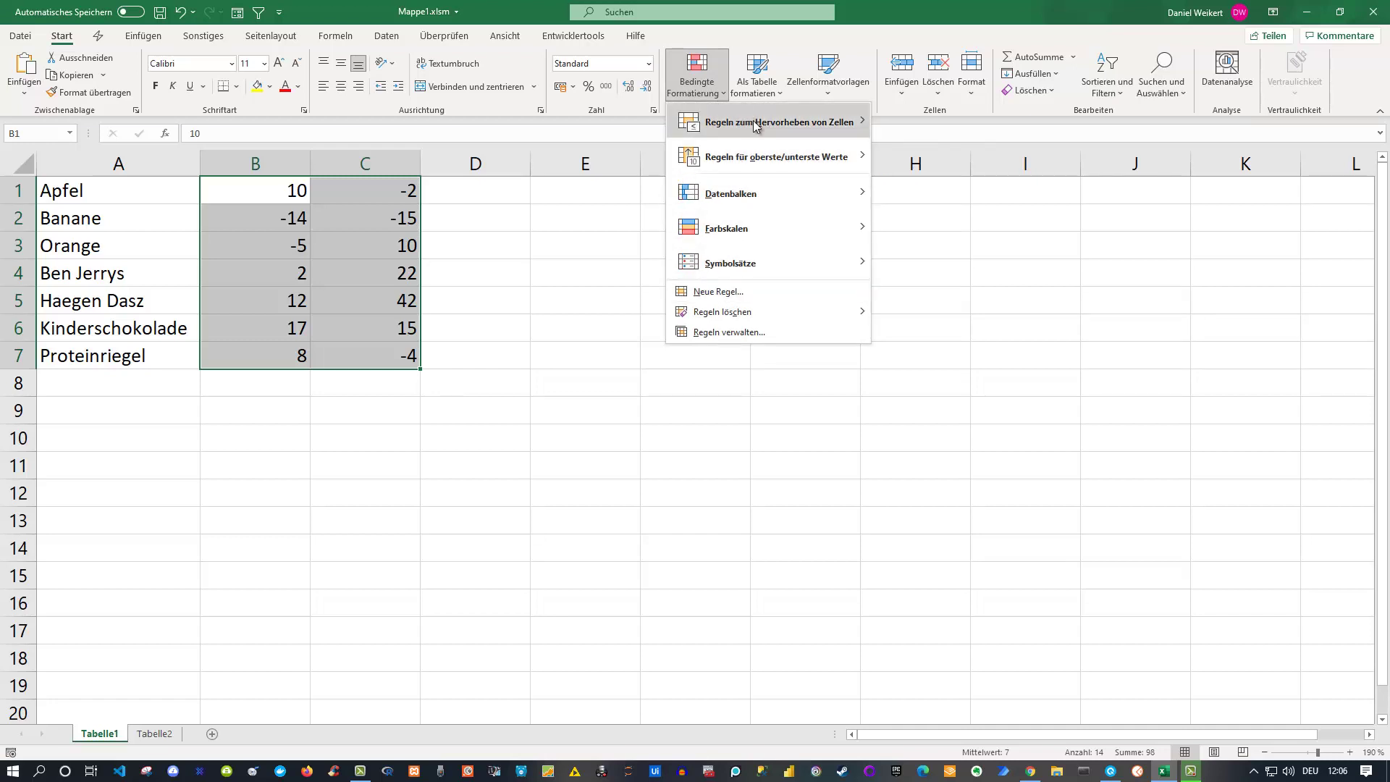
{"action": "left_click", "coordinate": [740, 293]}
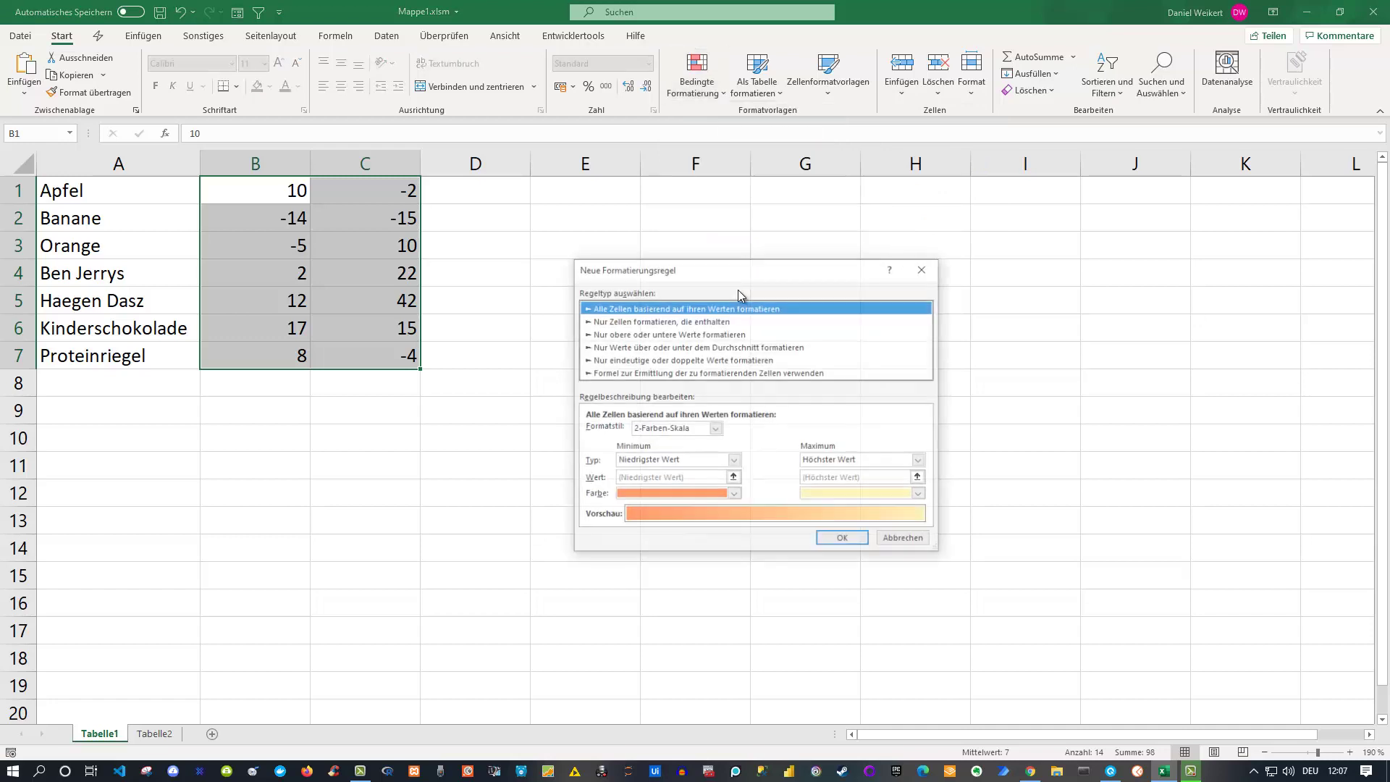
Switch the rule to a formula type with the relative condition =B1<0.
{"action": "left_click", "coordinate": [631, 373]}
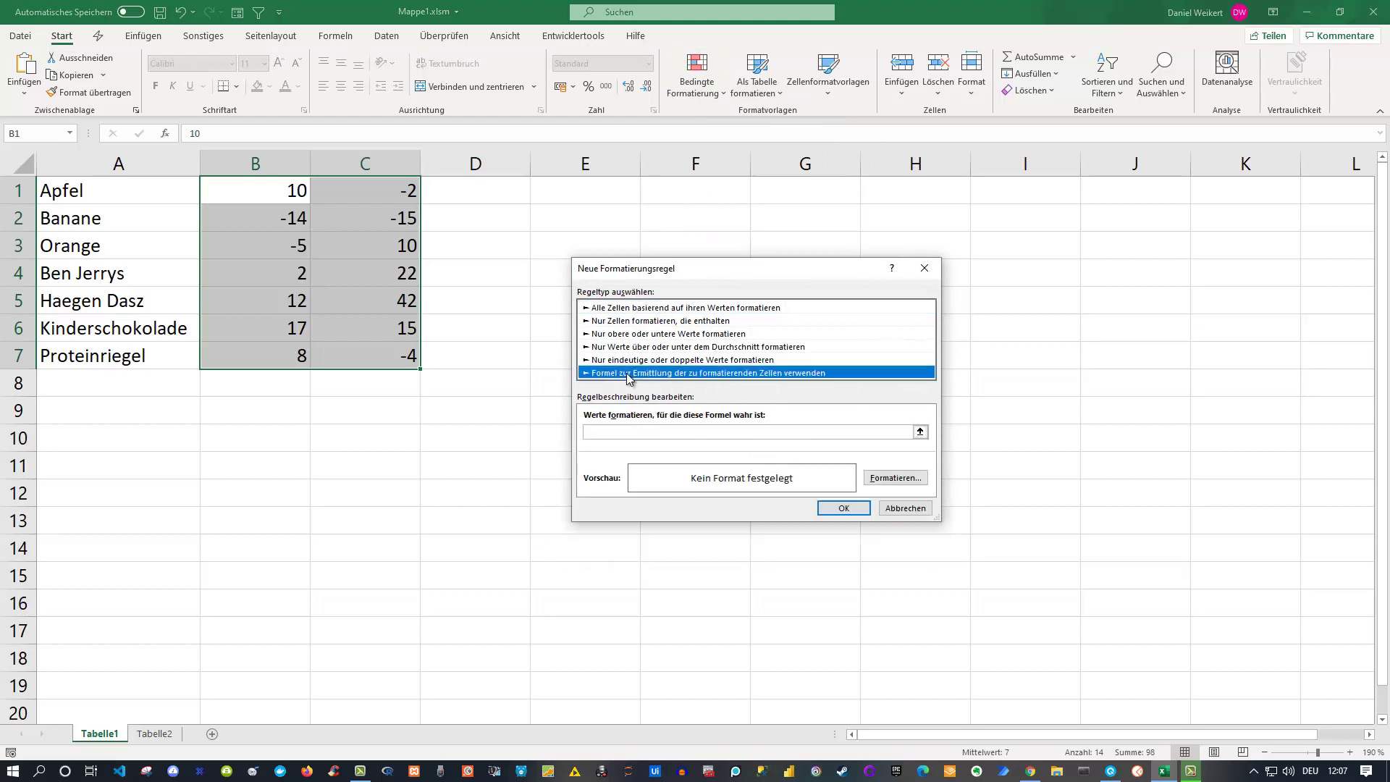
{"action": "left_click", "coordinate": [919, 432]}
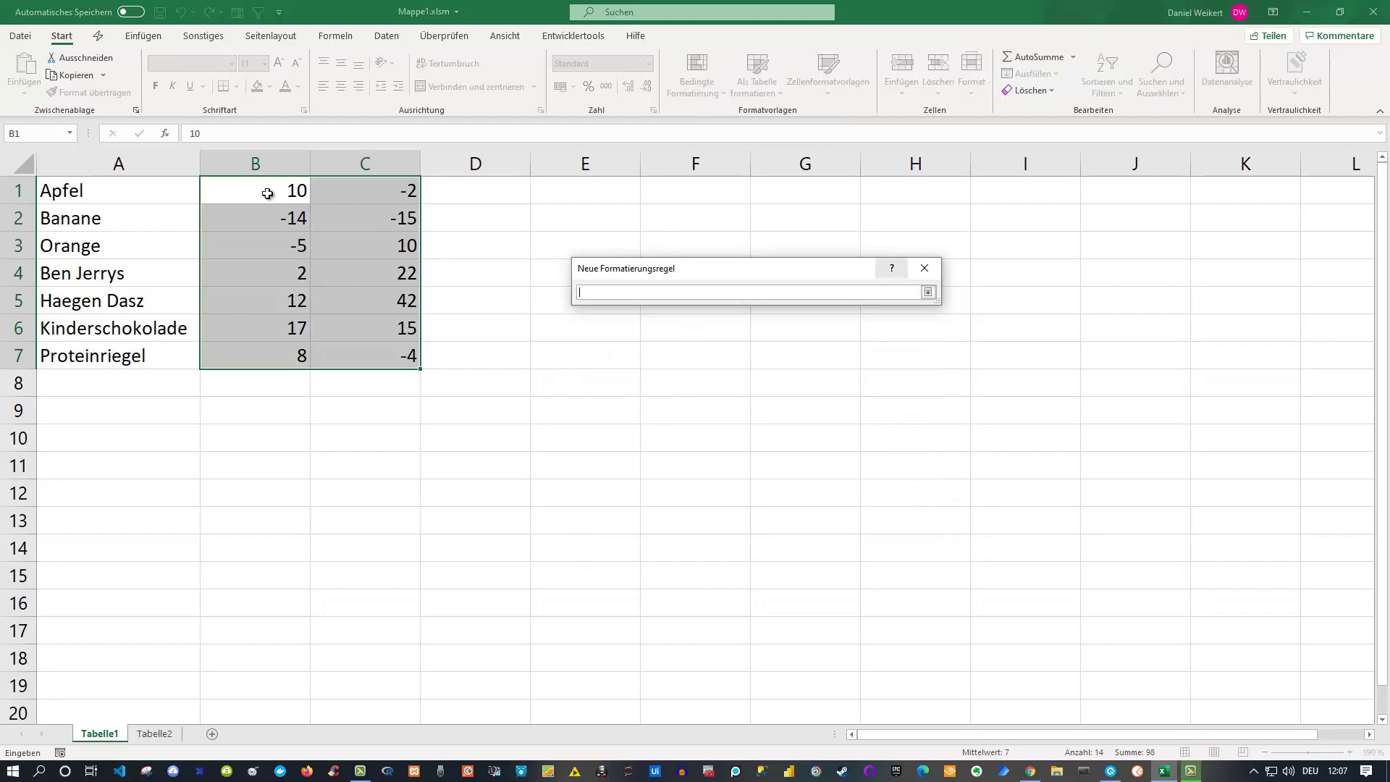
{"action": "left_click", "coordinate": [267, 191]}
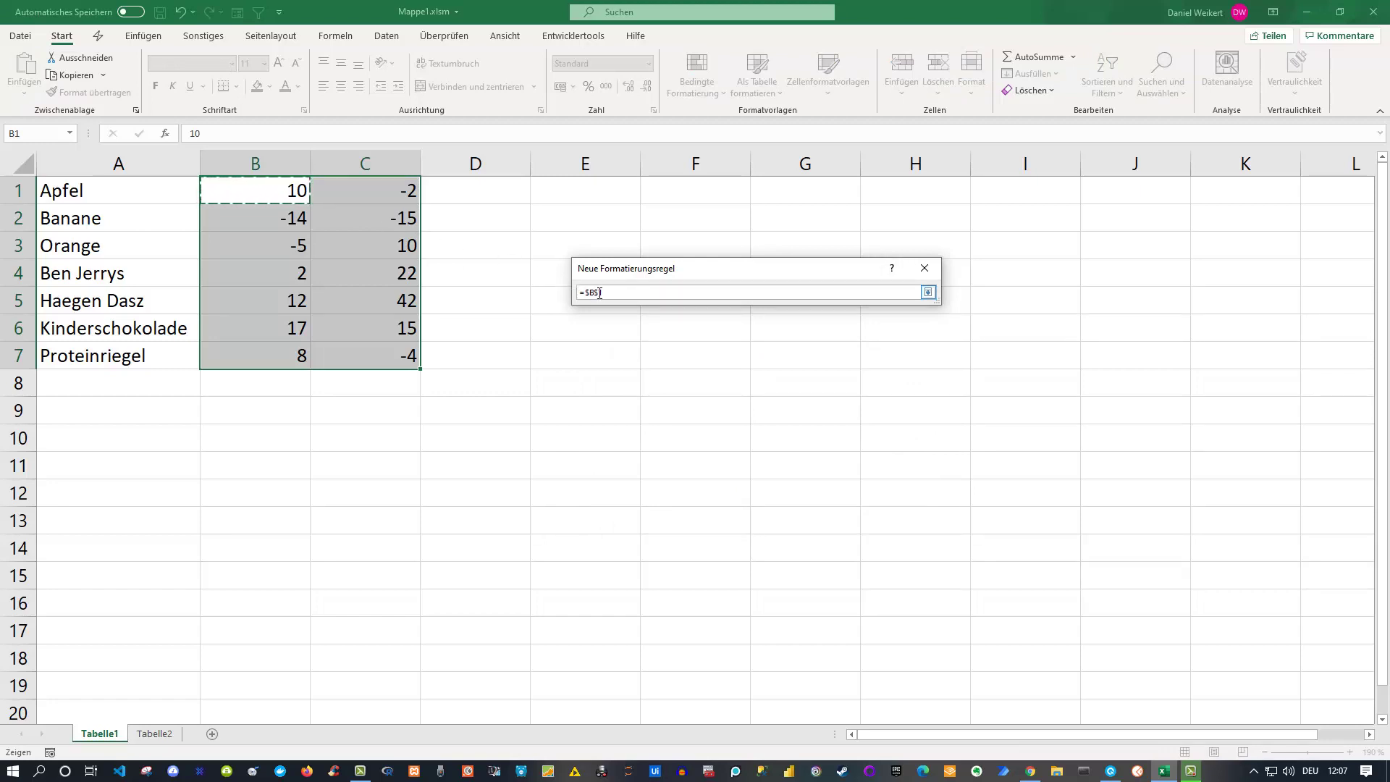
{"action": "left_click", "coordinate": [599, 293]}
{"action": "key", "text": "BackSpace"}
{"action": "type", "text": "-"}
{"action": "key", "text": "Left"}
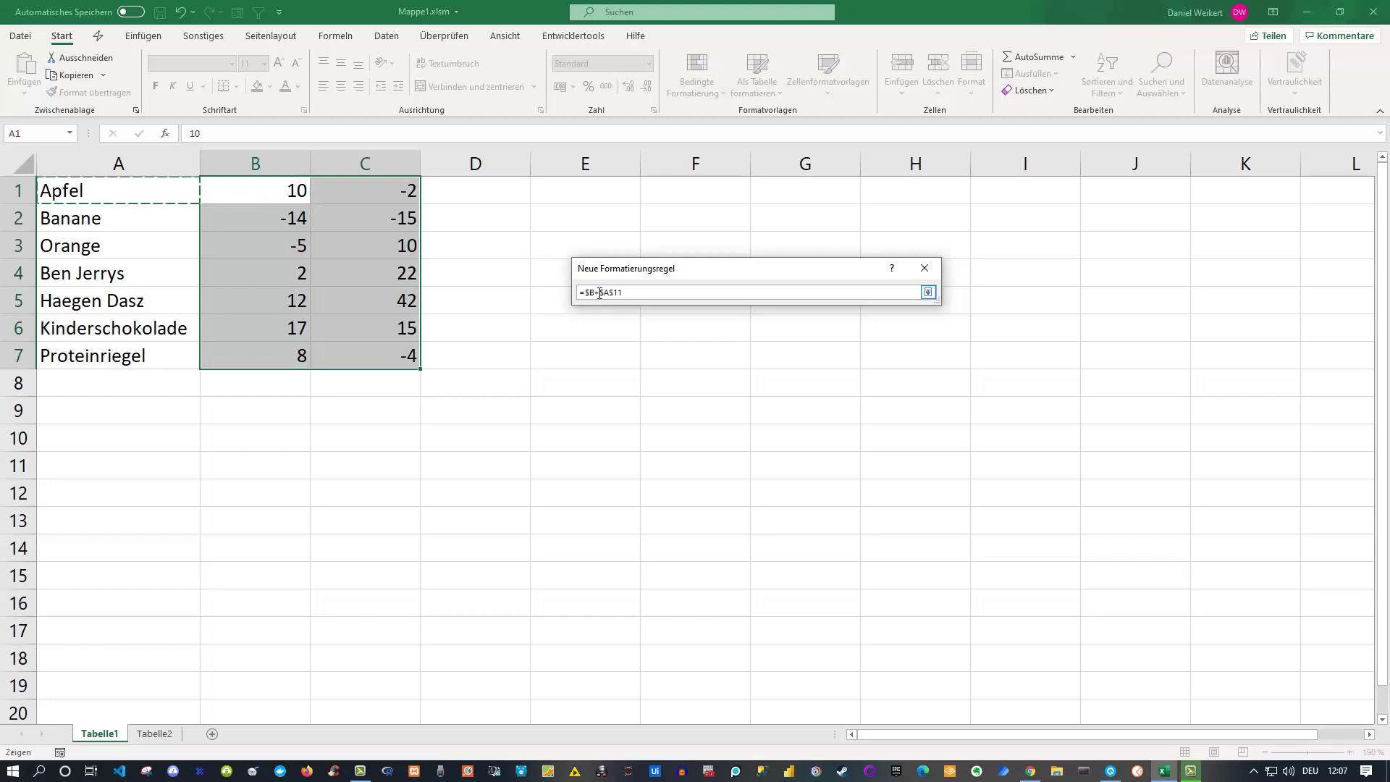
{"action": "key", "text": "BackSpace"}
{"action": "key", "text": "BackSpace"}
{"action": "key", "text": "BackSpace"}
{"action": "key", "text": "BackSpace"}
{"action": "left_click", "coordinate": [584, 292]}
{"action": "key", "text": "Delete"}
{"action": "key", "text": "BackSpace"}
{"action": "type", "text": "=B1<0"}
{"action": "left_click", "coordinate": [930, 293]}
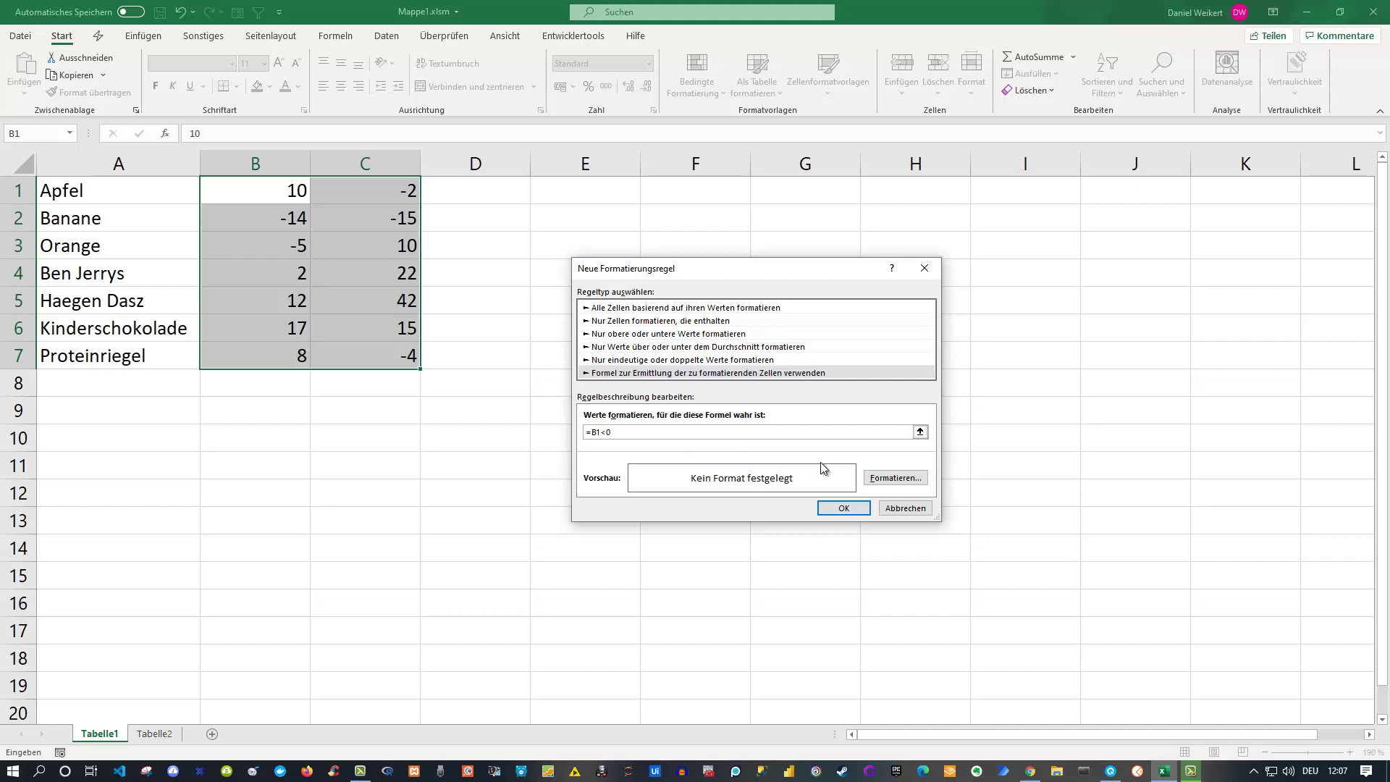
Give the rule a gold fill and apply it, shading the negatives in B1:C7.
{"action": "left_click", "coordinate": [895, 479]}
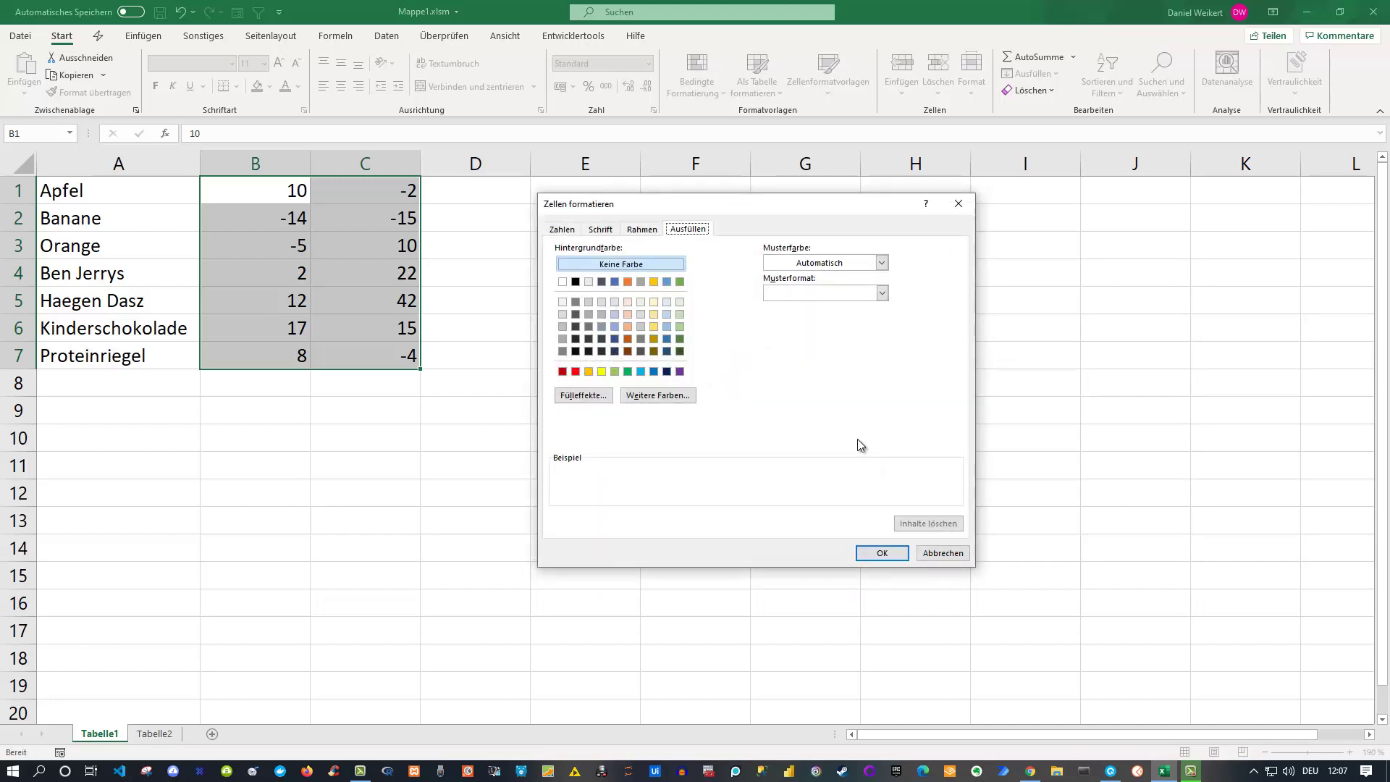
{"action": "left_click", "coordinate": [653, 281]}
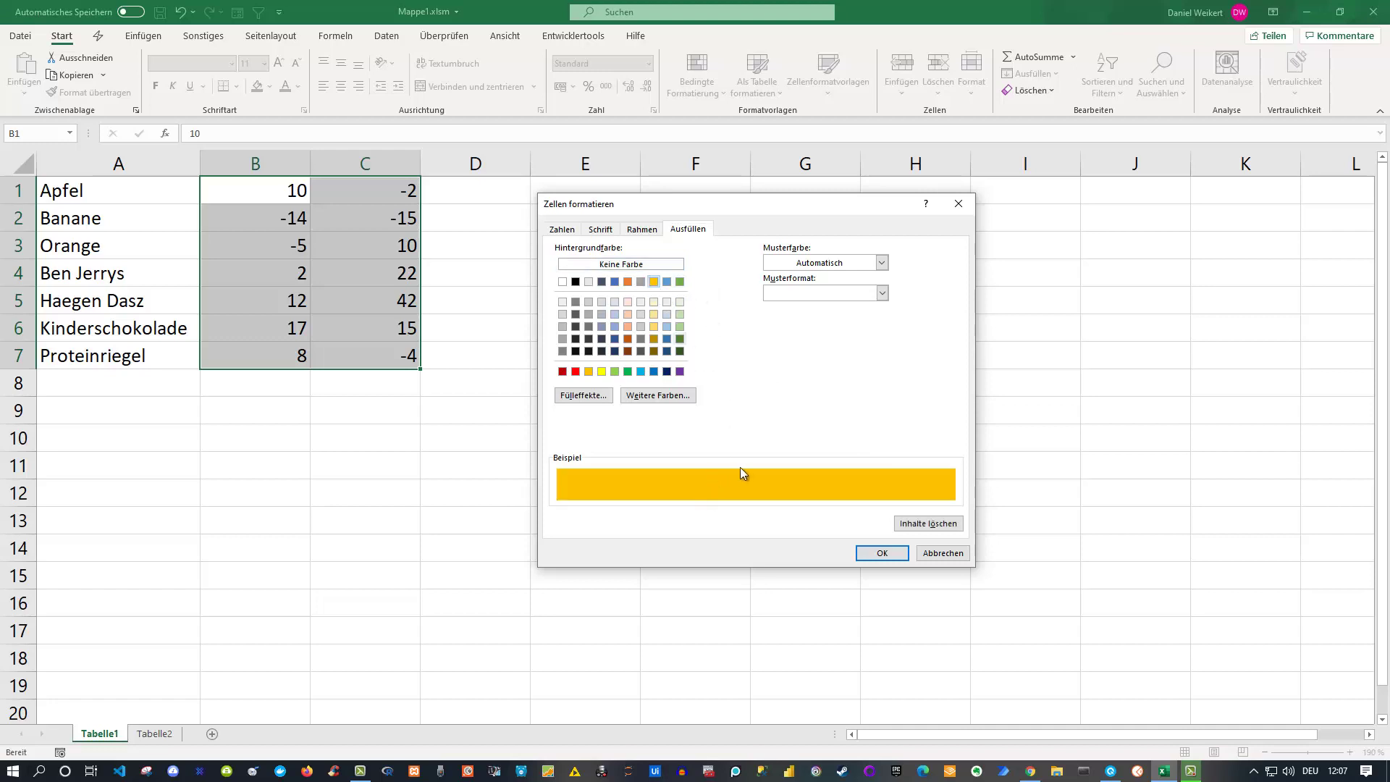
{"action": "left_click", "coordinate": [889, 554]}
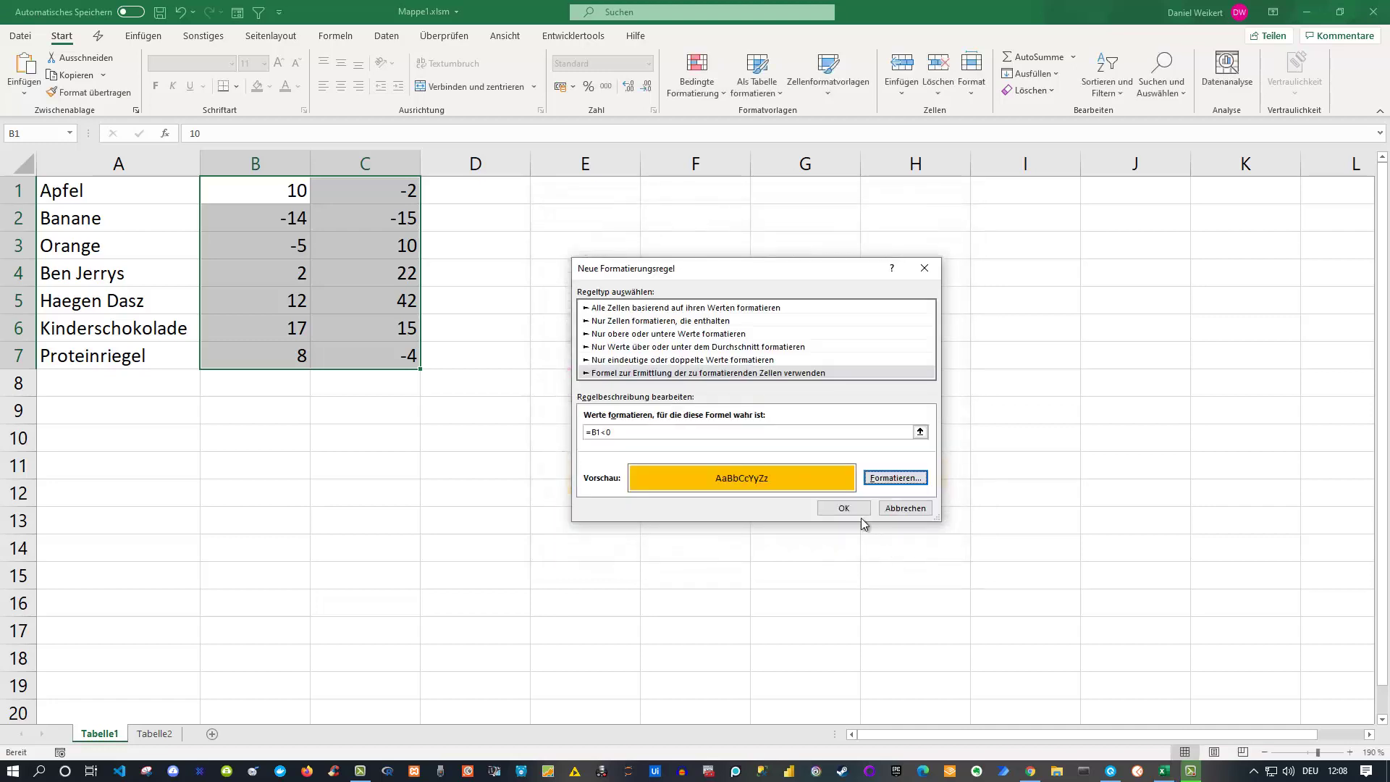
{"action": "left_click", "coordinate": [842, 509]}
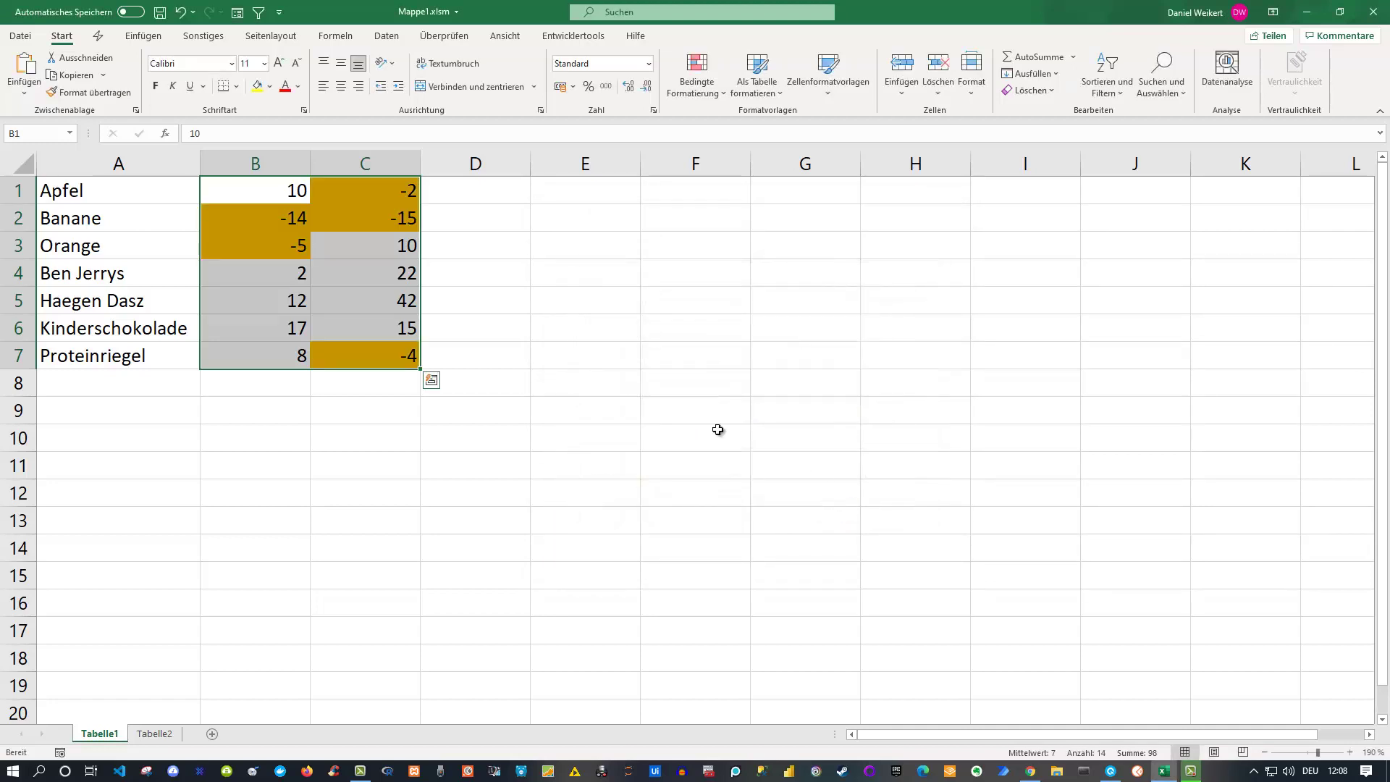
{"action": "left_click", "coordinate": [491, 309]}
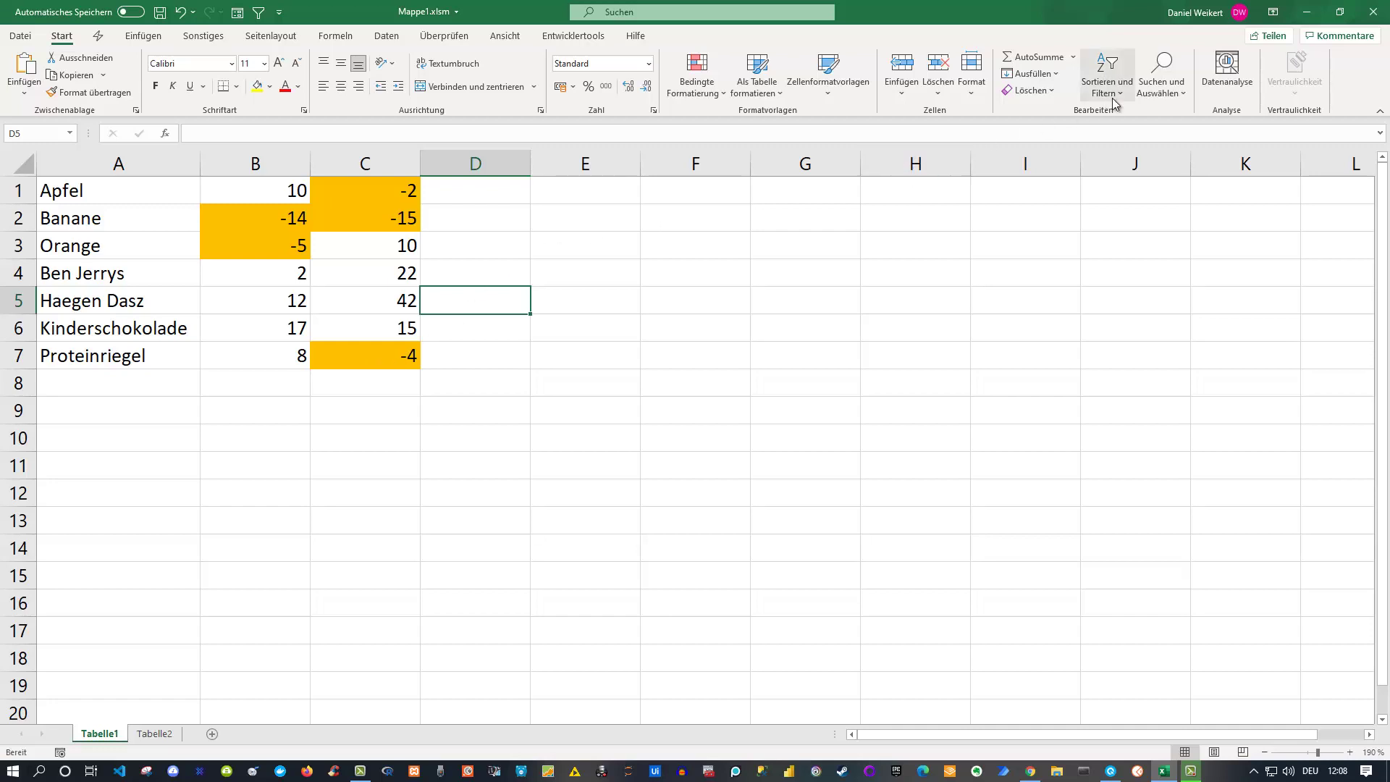
Use Suchen und Auswählen > Bedingte Formatierung to select all conditionally formatted cells.
{"action": "left_click", "coordinate": [1142, 101]}
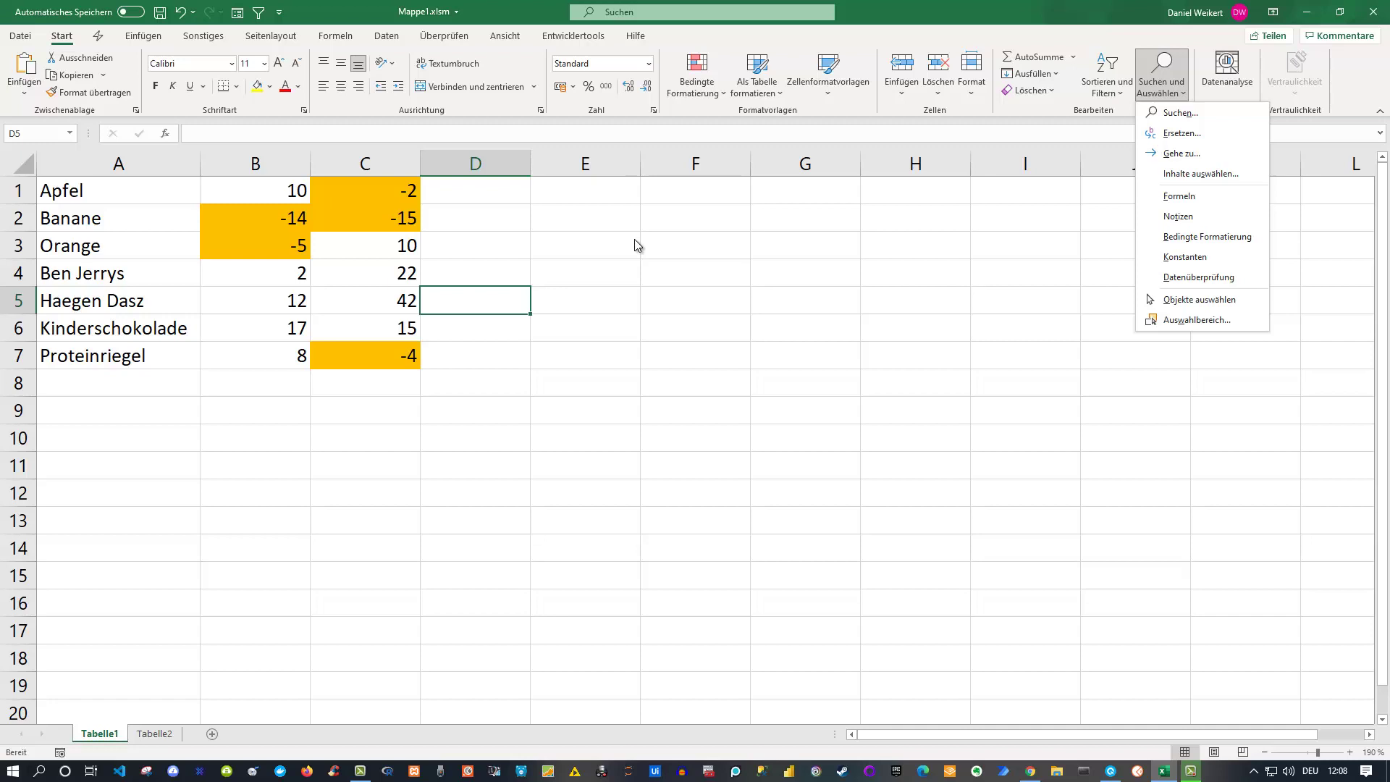
{"action": "left_click", "coordinate": [241, 188]}
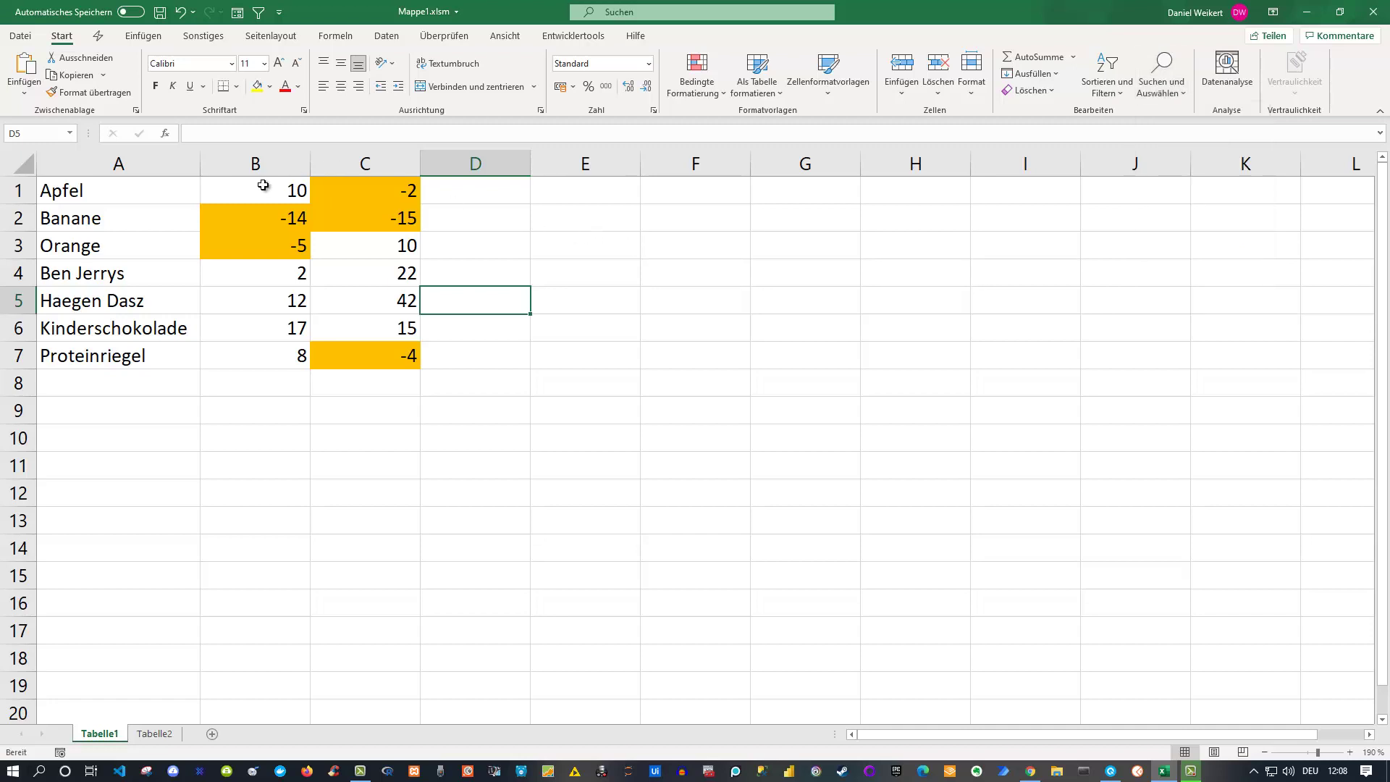
{"action": "left_click_drag", "start_coordinate": [248, 186], "coordinate": [363, 349]}
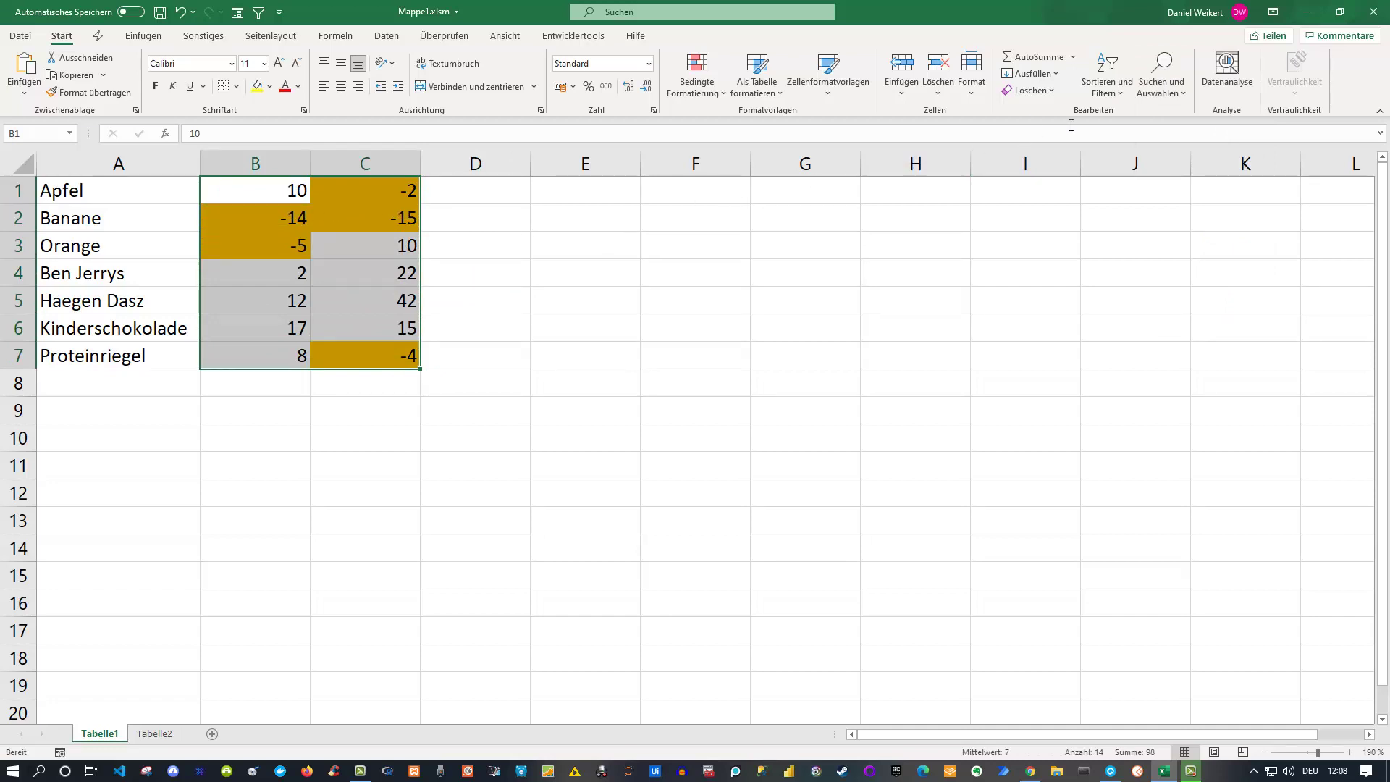
{"action": "left_click", "coordinate": [1167, 99]}
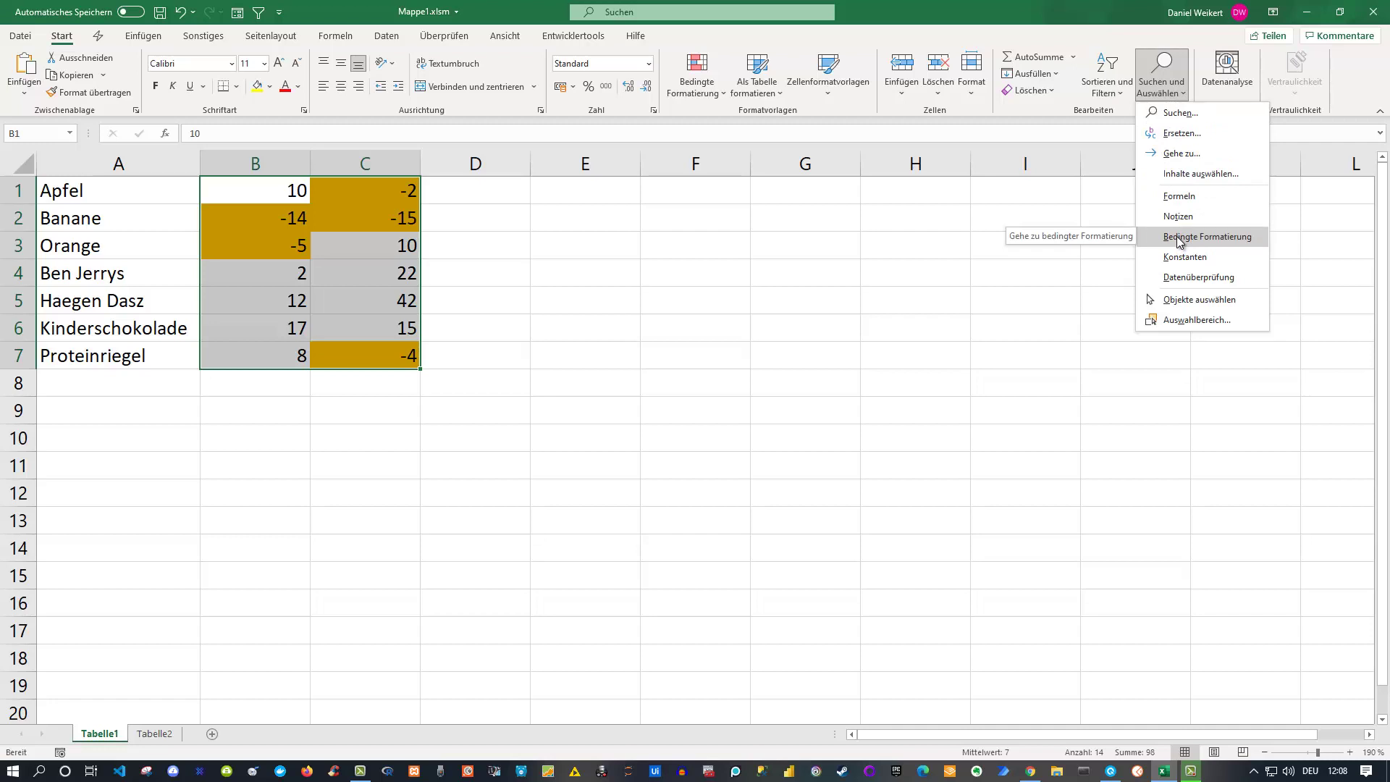
{"action": "left_click", "coordinate": [1178, 237]}
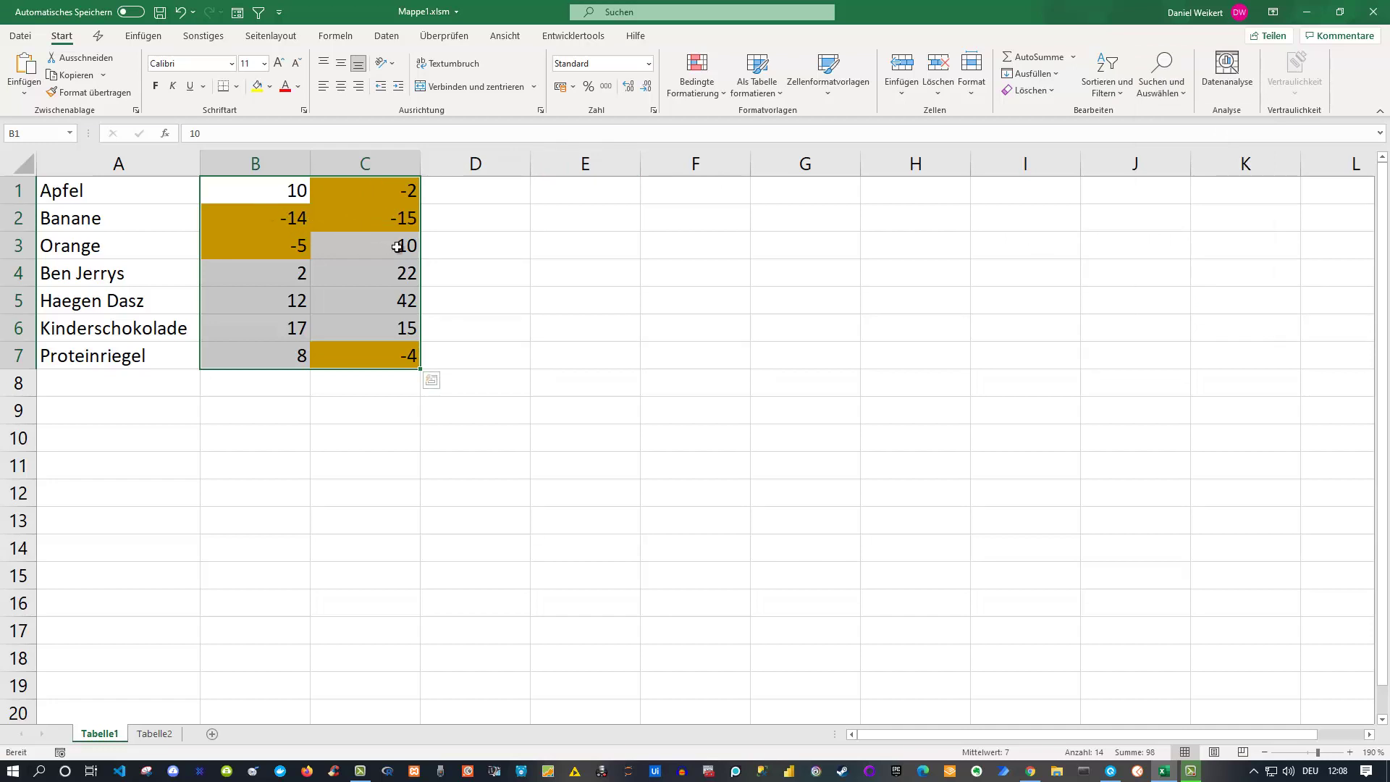
{"action": "left_click", "coordinate": [390, 298]}
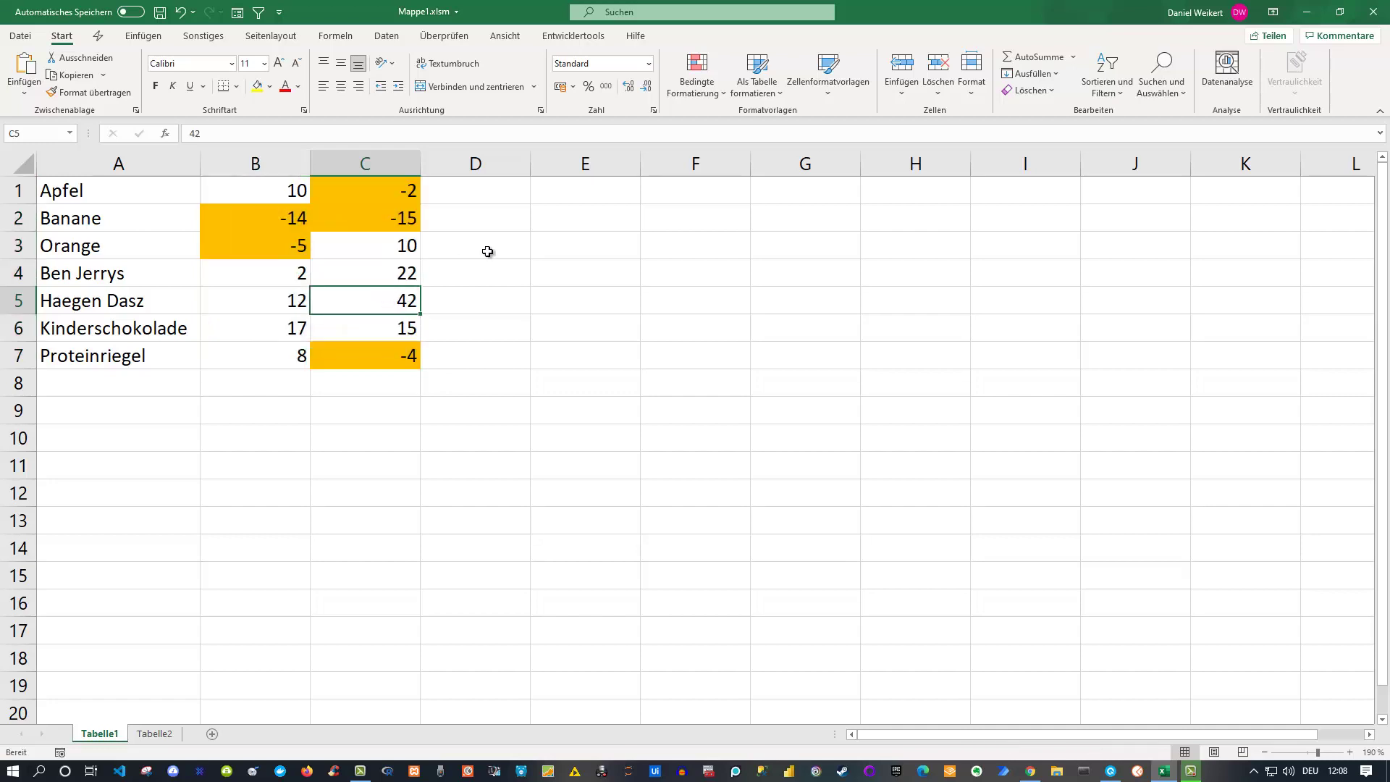
{"action": "left_click", "coordinate": [1182, 100]}
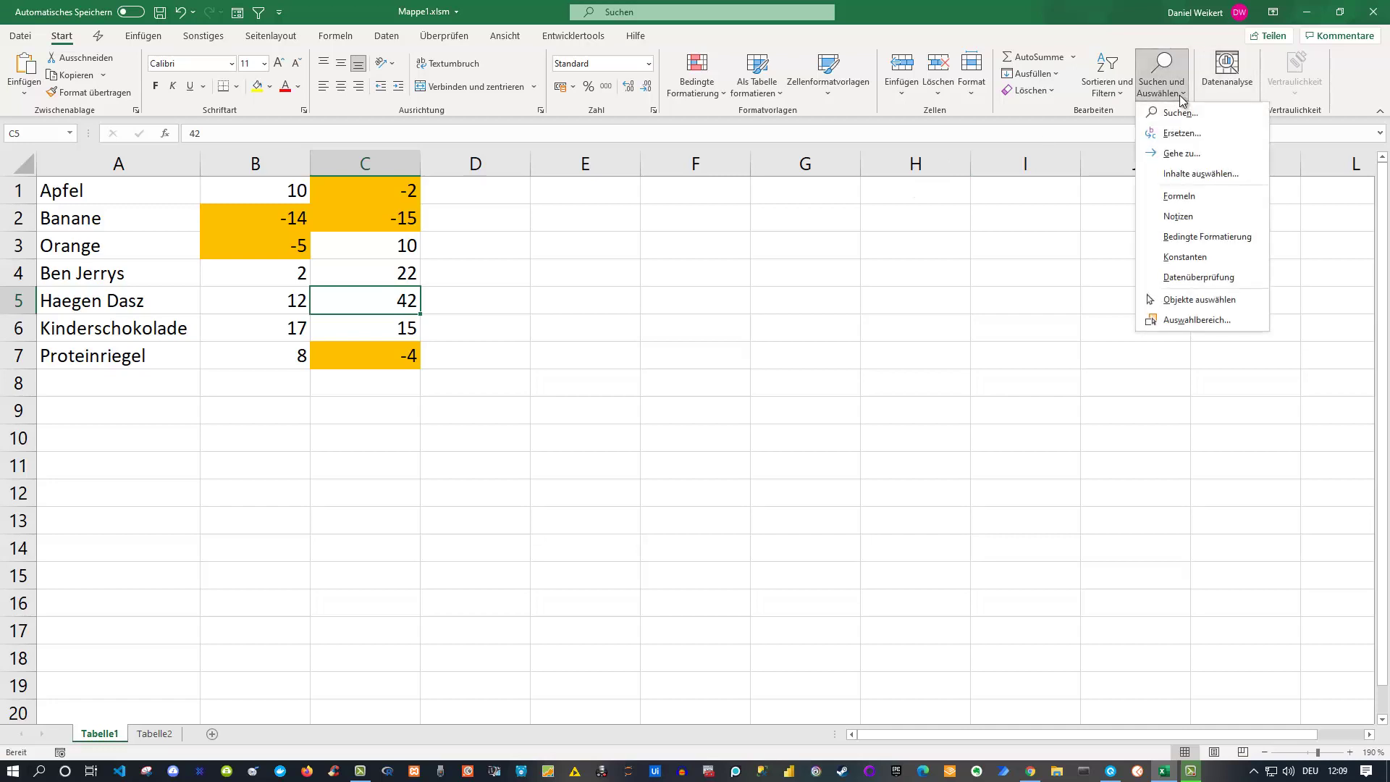
{"action": "left_click", "coordinate": [1184, 236]}
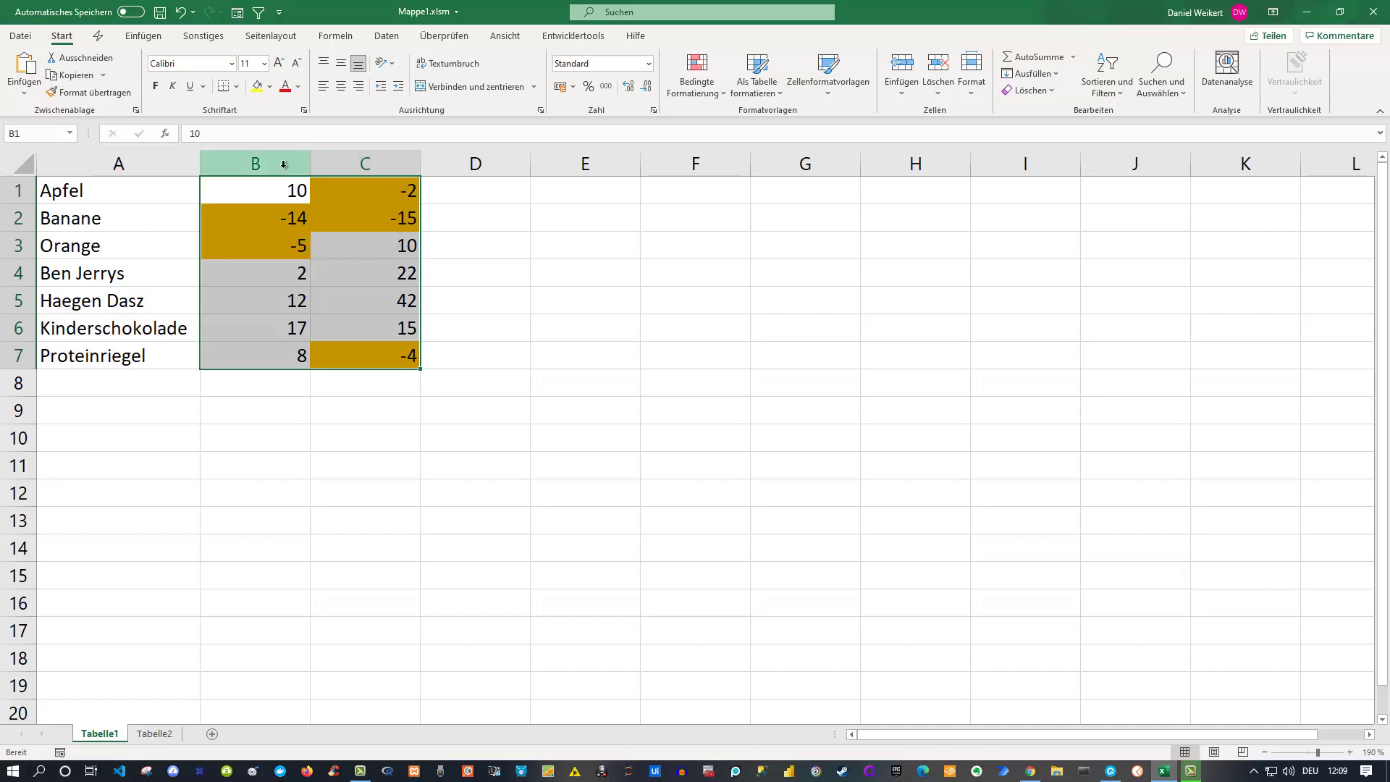
{"action": "left_click", "coordinate": [369, 193]}
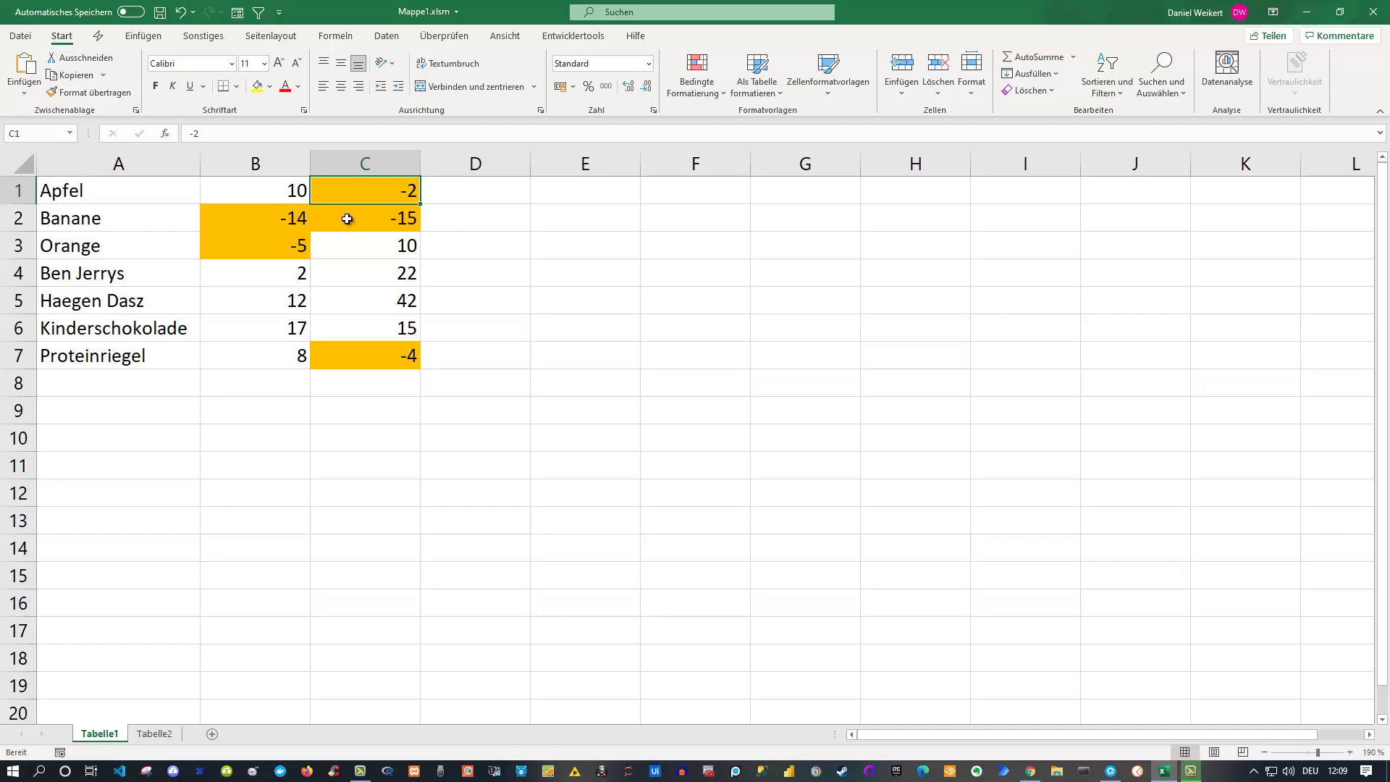
{"action": "left_click", "coordinate": [384, 239]}
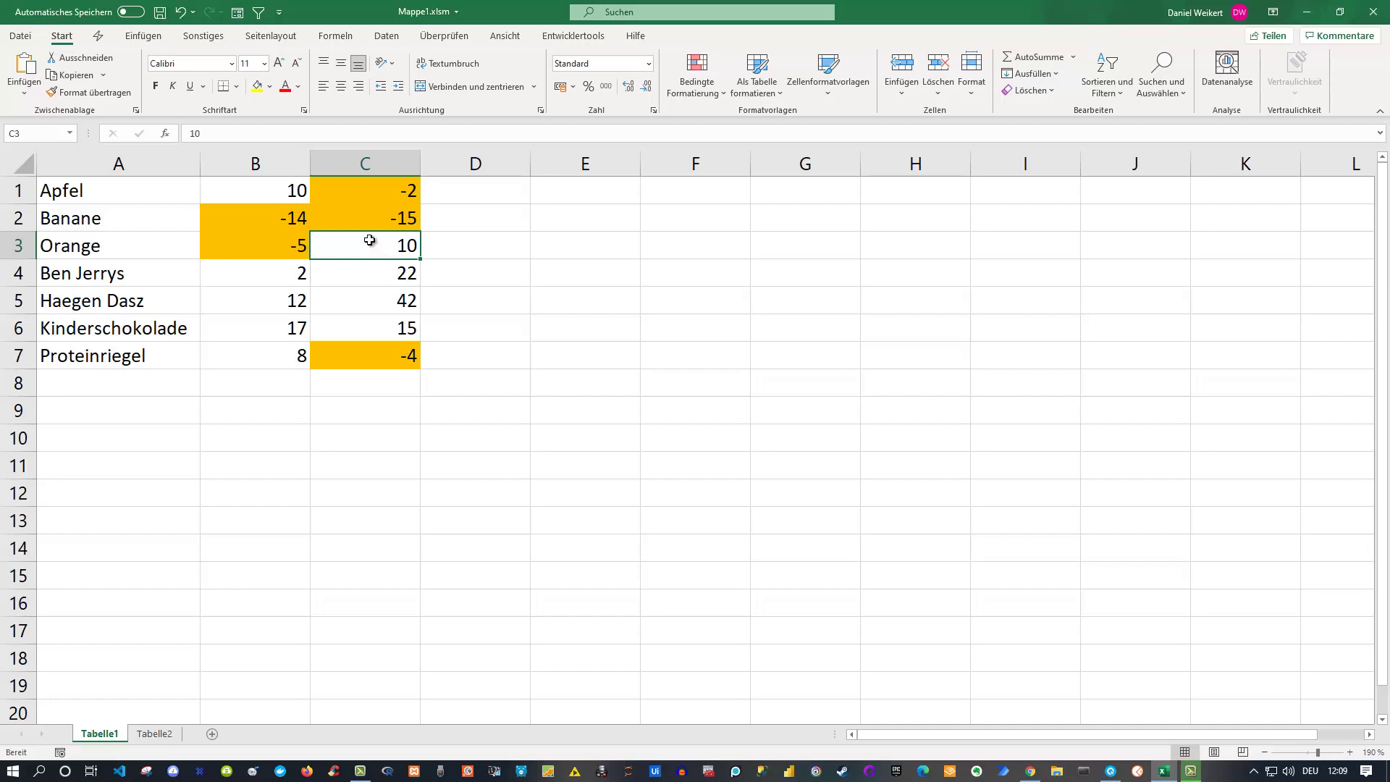
{"action": "left_click_drag", "start_coordinate": [363, 187], "coordinate": [365, 214]}
{"action": "left_click_drag", "start_coordinate": [262, 215], "coordinate": [264, 244]}
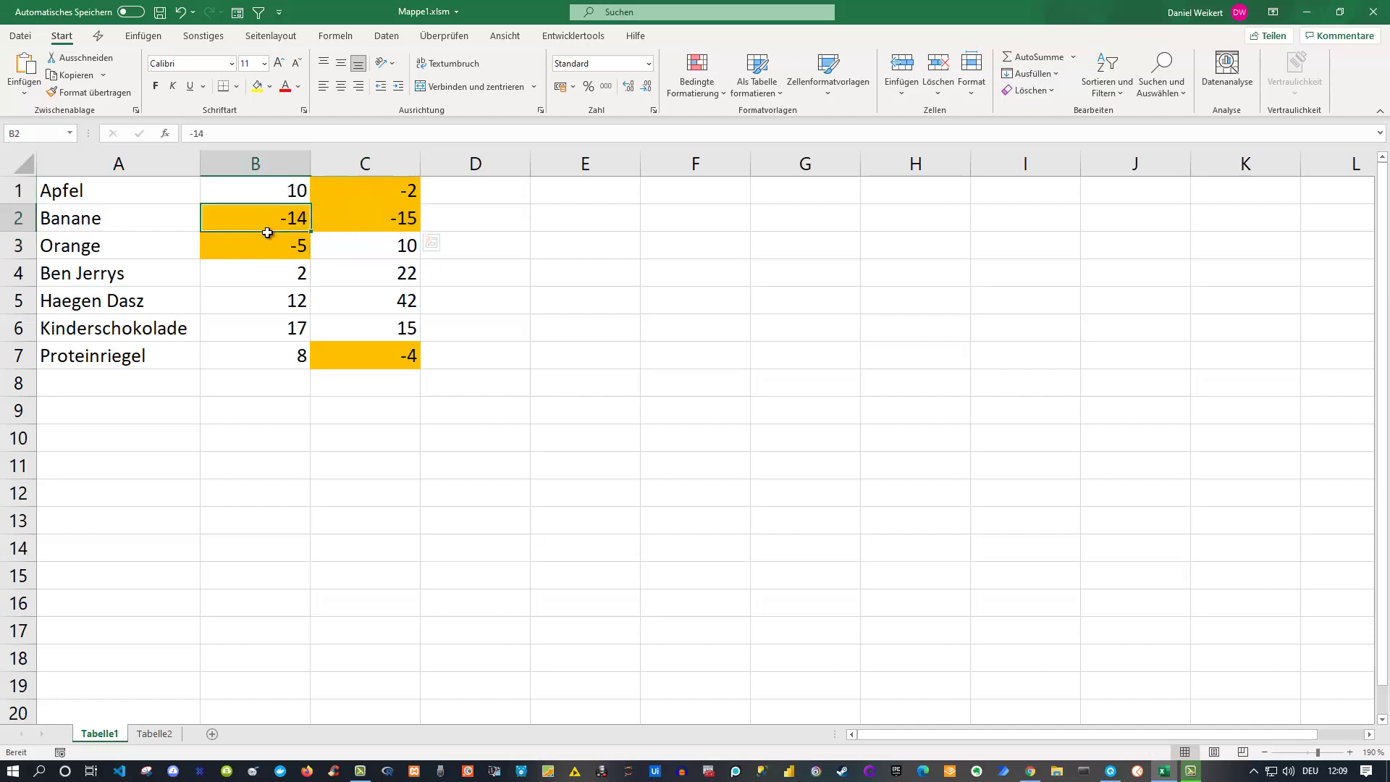
{"action": "left_click", "coordinate": [378, 352]}
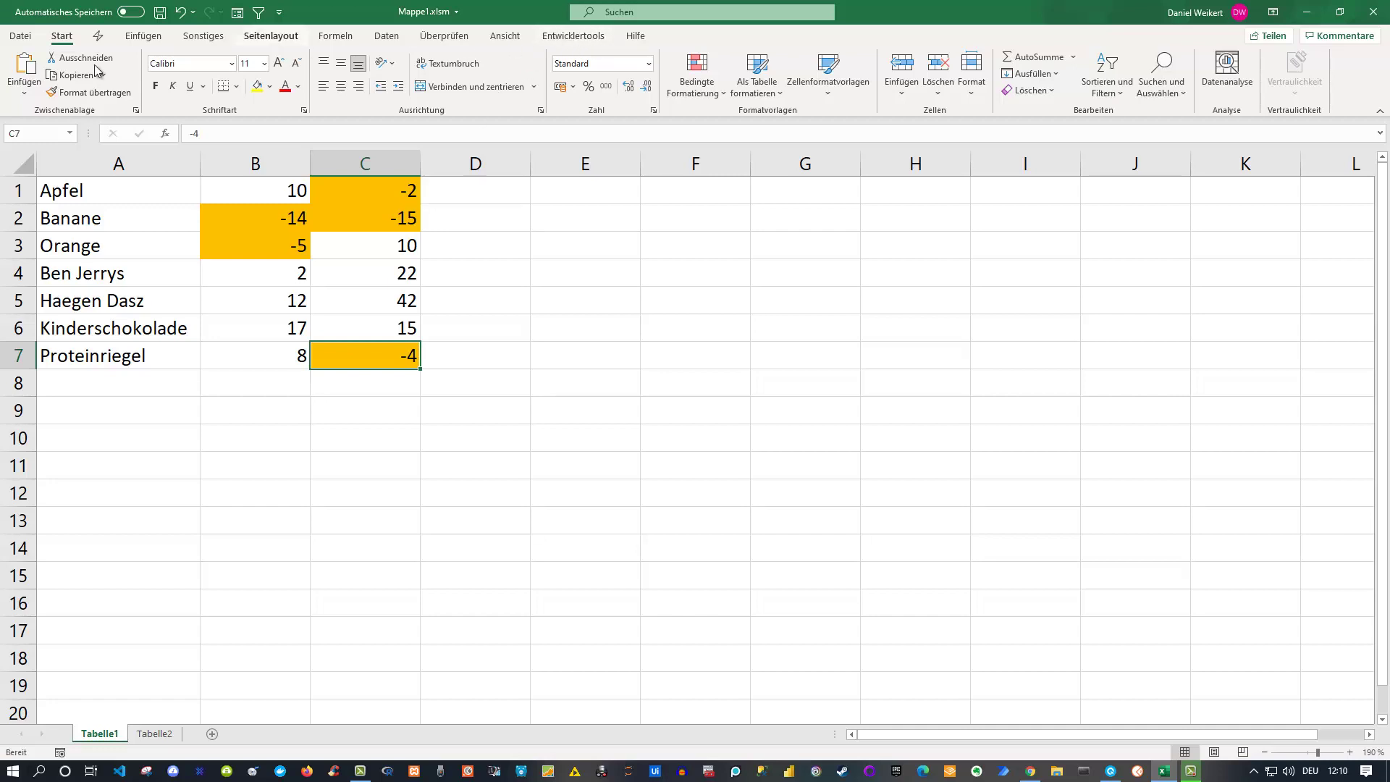
Open the VBA editor from Entwicklertools and insert a new module, Modul1.
{"action": "left_click", "coordinate": [568, 34]}
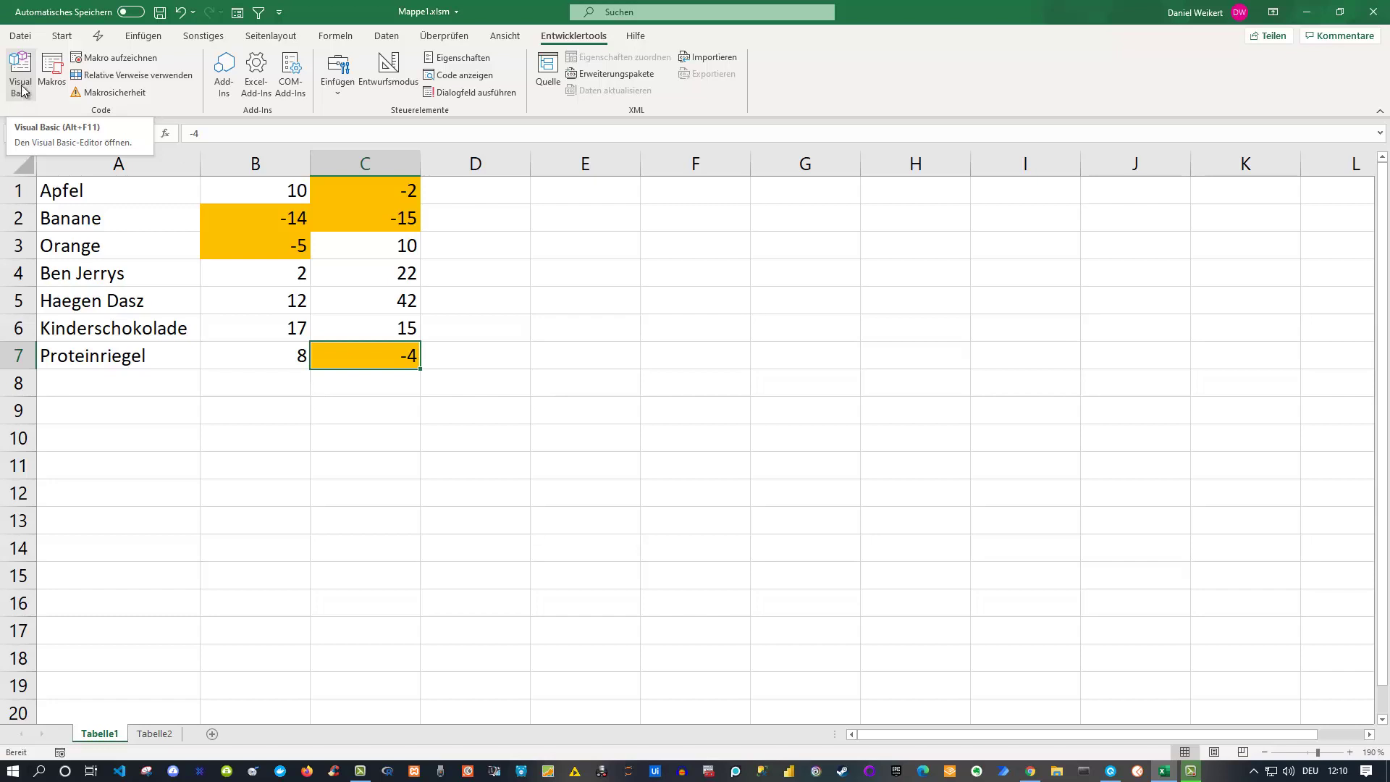
{"action": "left_click", "coordinate": [25, 85]}
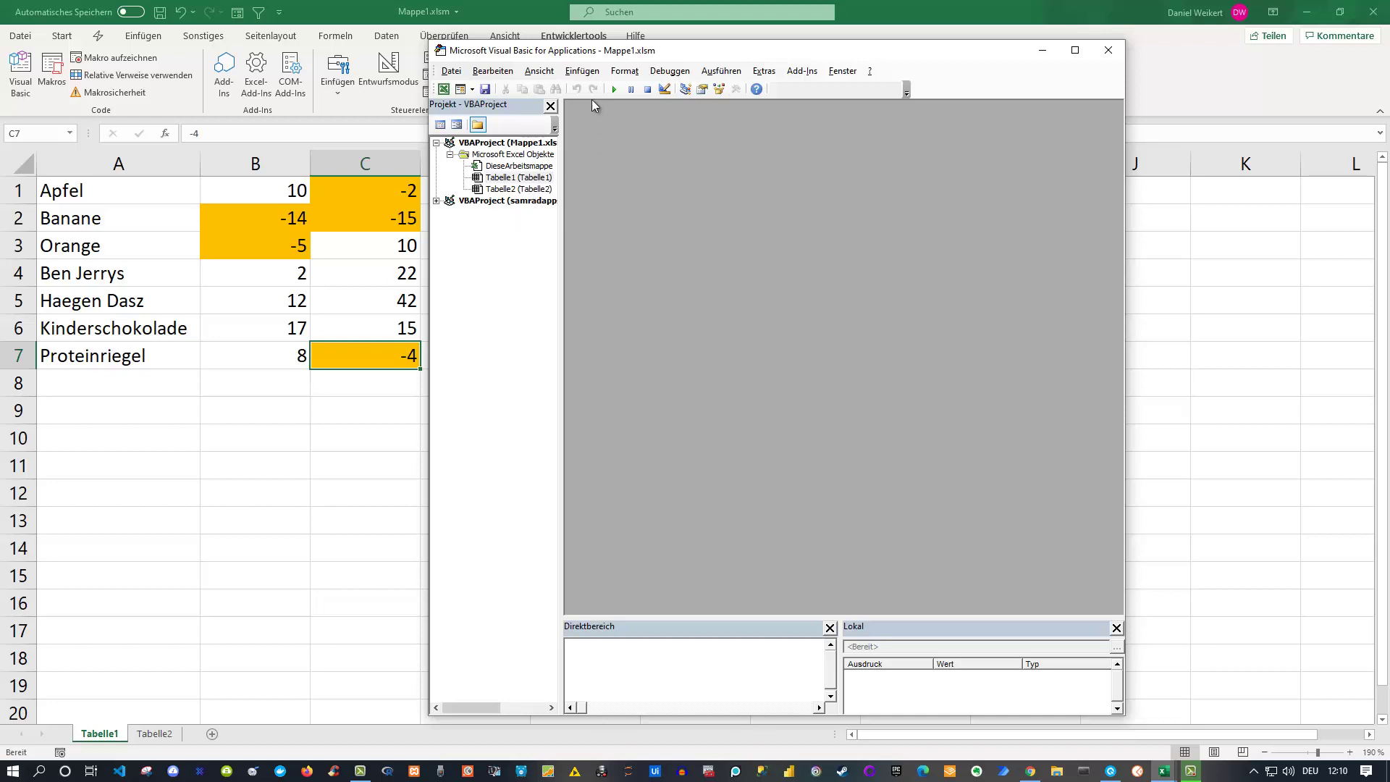
{"action": "left_click", "coordinate": [583, 71]}
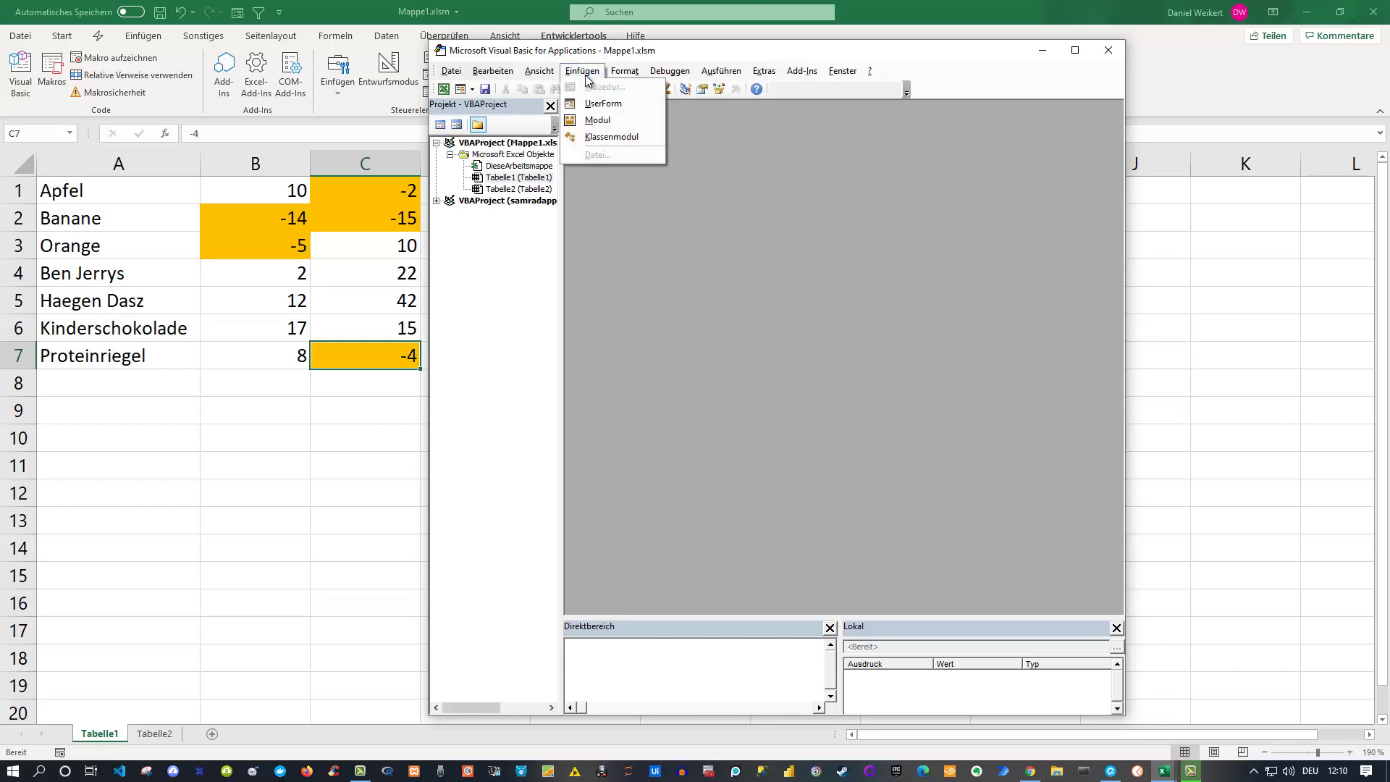
{"action": "left_click", "coordinate": [600, 123]}
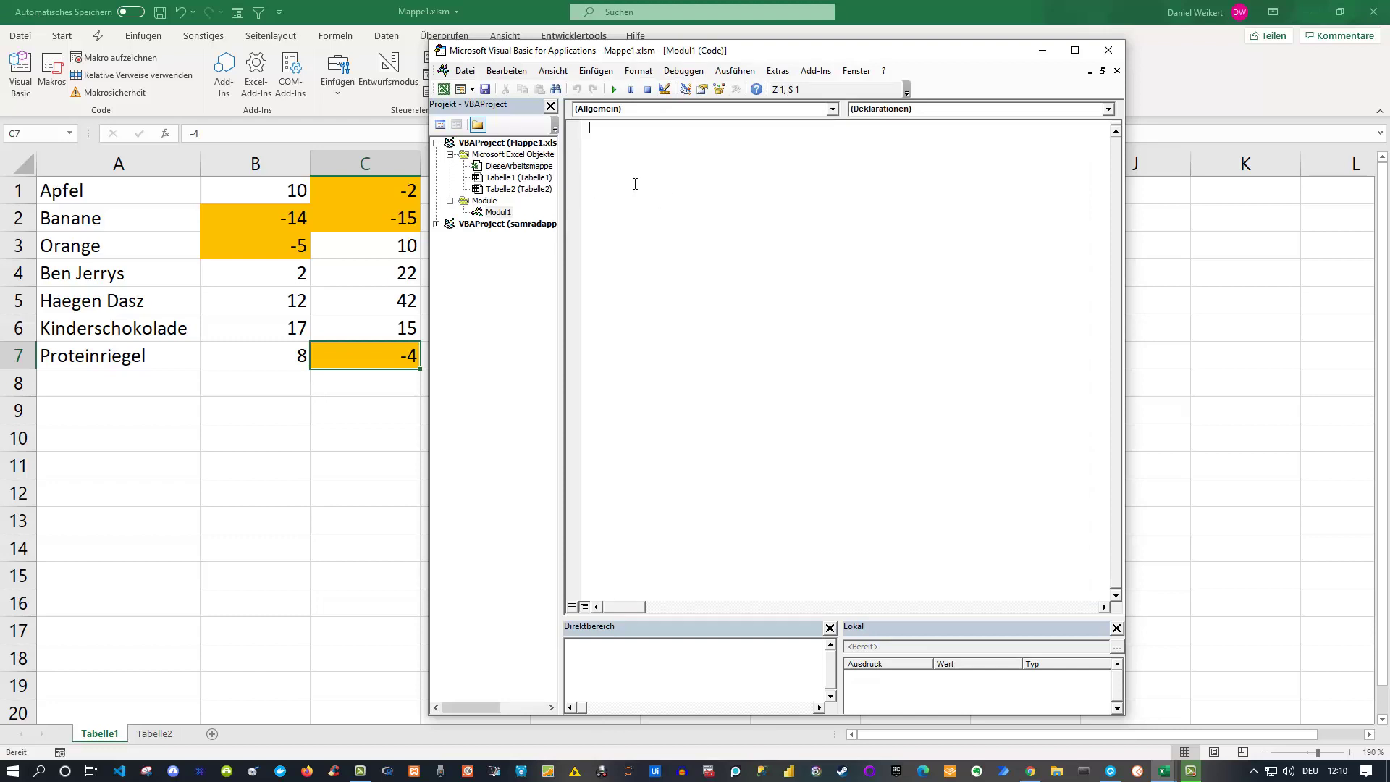
Write the procedure header Sub negativeWerte() in the maximised editor.
{"action": "type", "text": "S"}
{"action": "type", "text": "ub"}
{"action": "left_click", "coordinate": [1074, 50]}
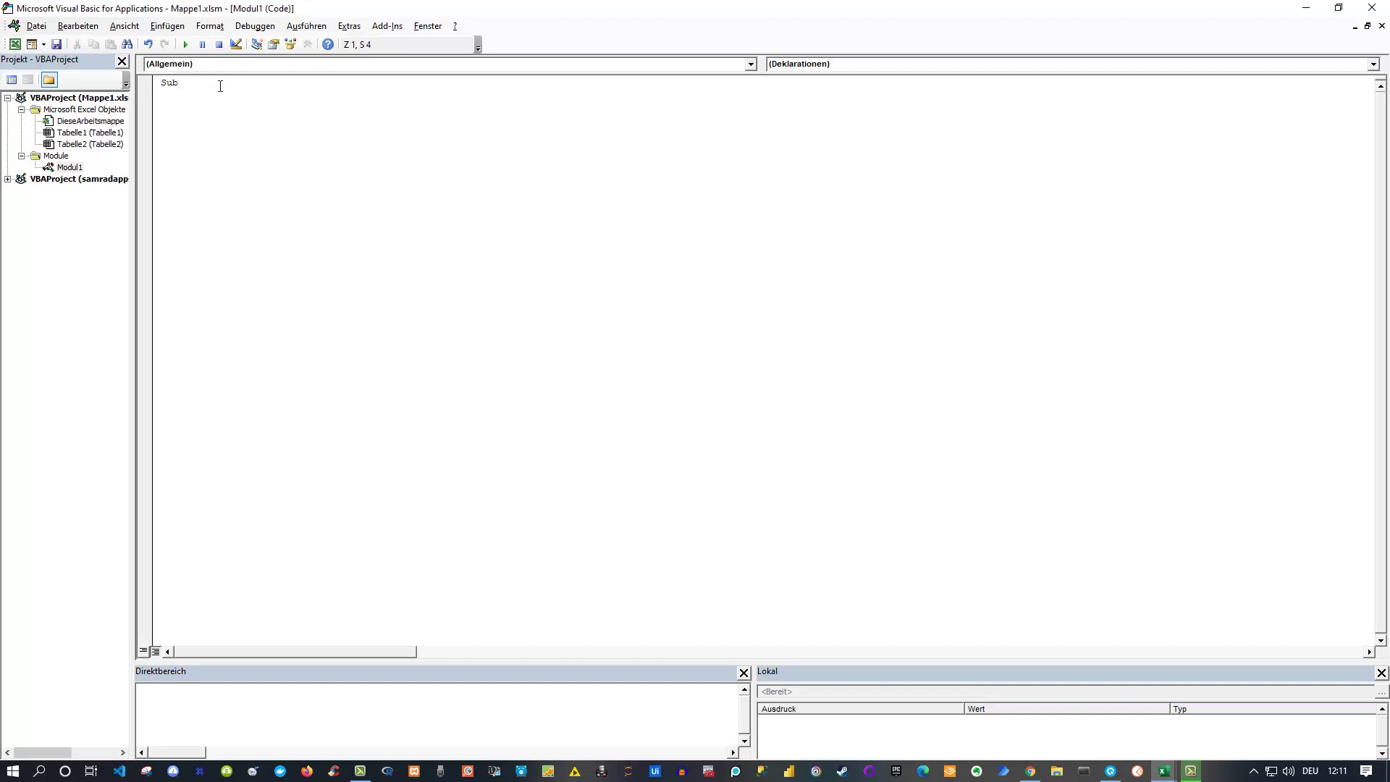
{"action": "type", "text": "nega"}
{"action": "type", "text": "tiveWerte"}
{"action": "type", "text": "()"}
{"action": "key", "text": "Return"}
{"action": "key", "text": "Return"}
Declare Dim cell As Range and Dim selRange As Range.
{"action": "type", "text": "Dim"}
{"action": "type", "text": "c"}
{"action": "type", "text": "ell a"}
{"action": "type", "text": "s Range"}
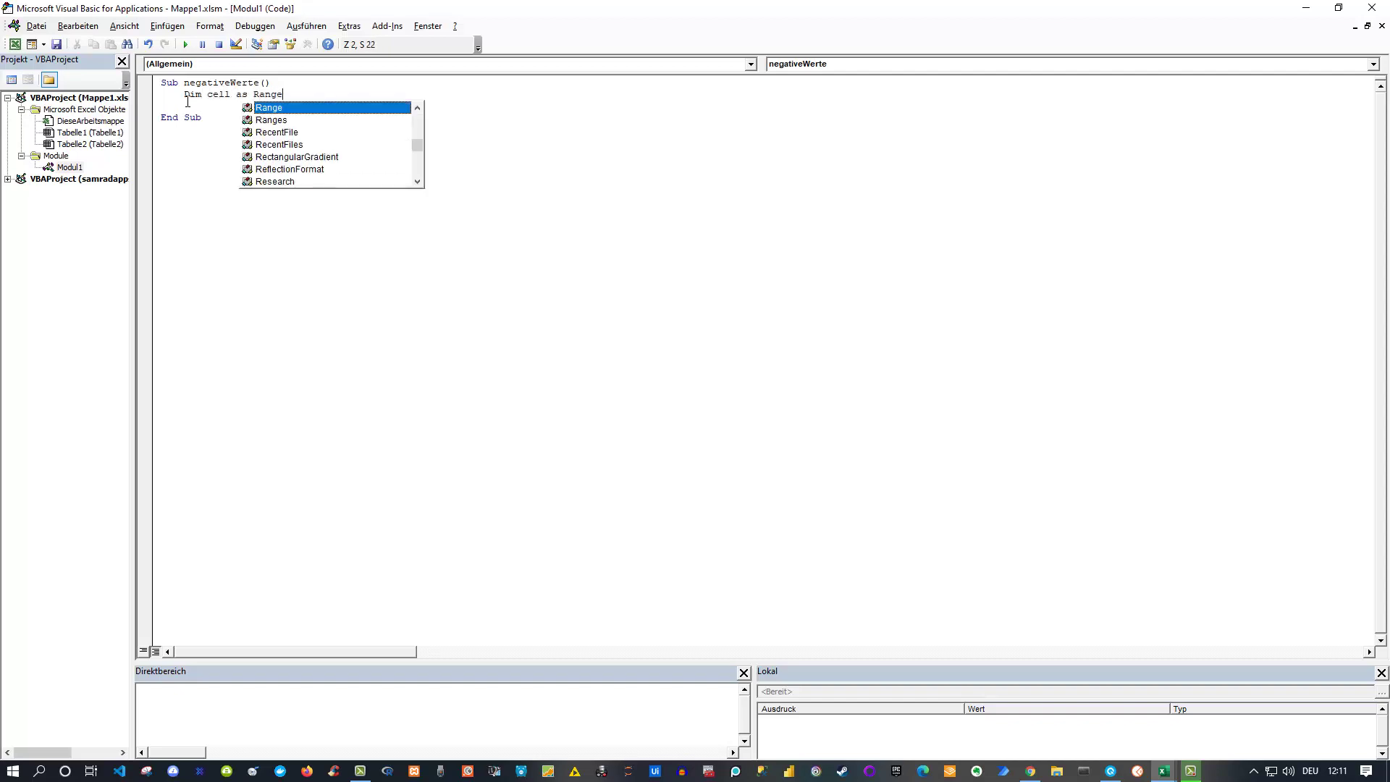
{"action": "key", "text": "Escape"}
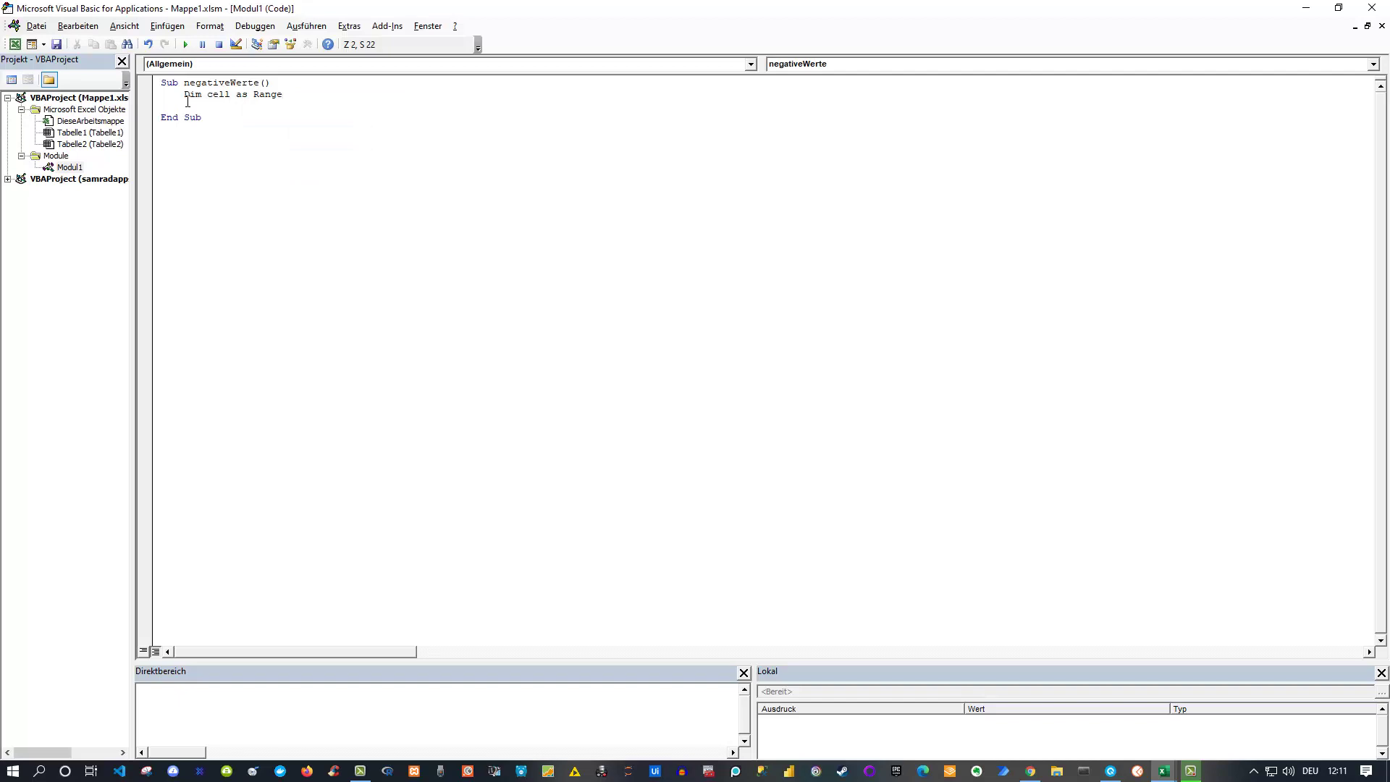
{"action": "key", "text": "Return"}
{"action": "type", "text": "Dim "}
{"action": "type", "text": "sel"}
{"action": "type", "text": "Range"}
{"action": "type", "text": " as R"}
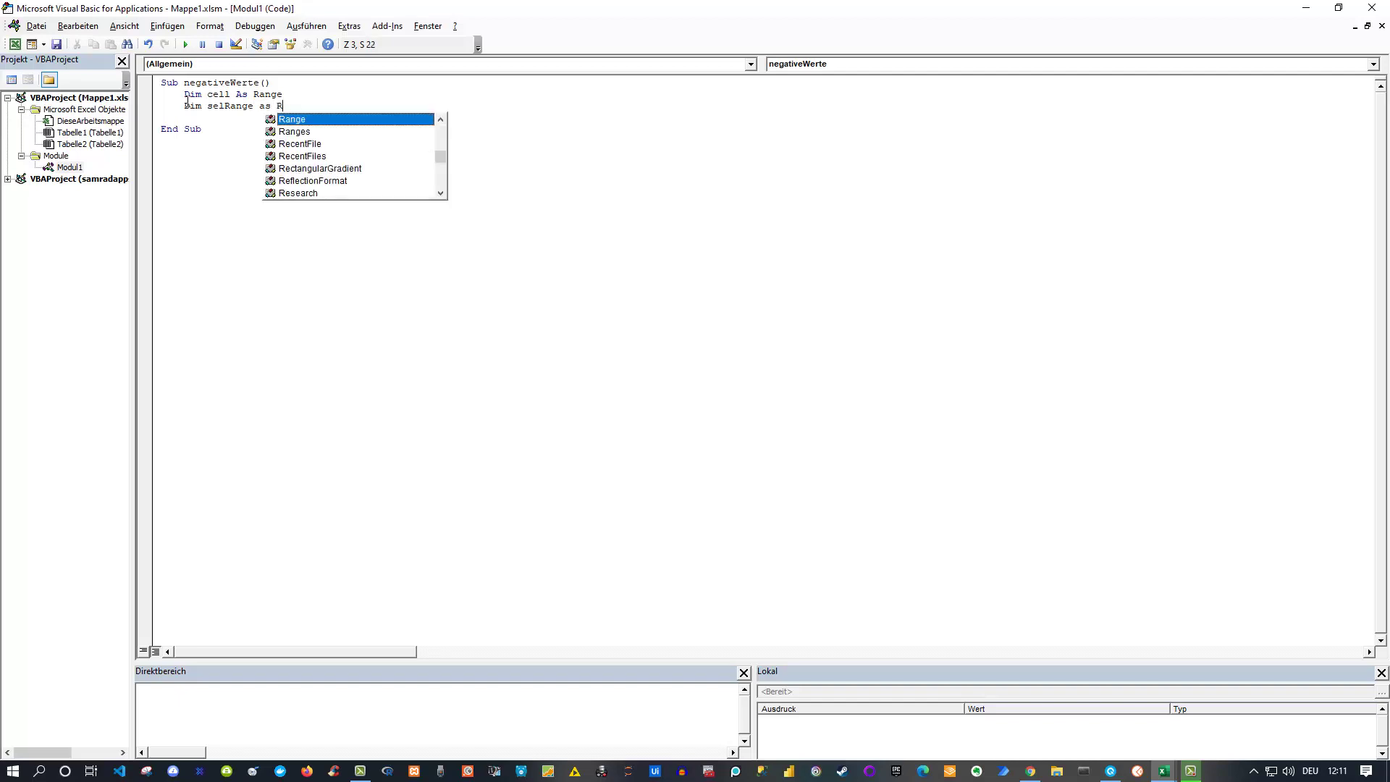
{"action": "type", "text": "ange"}
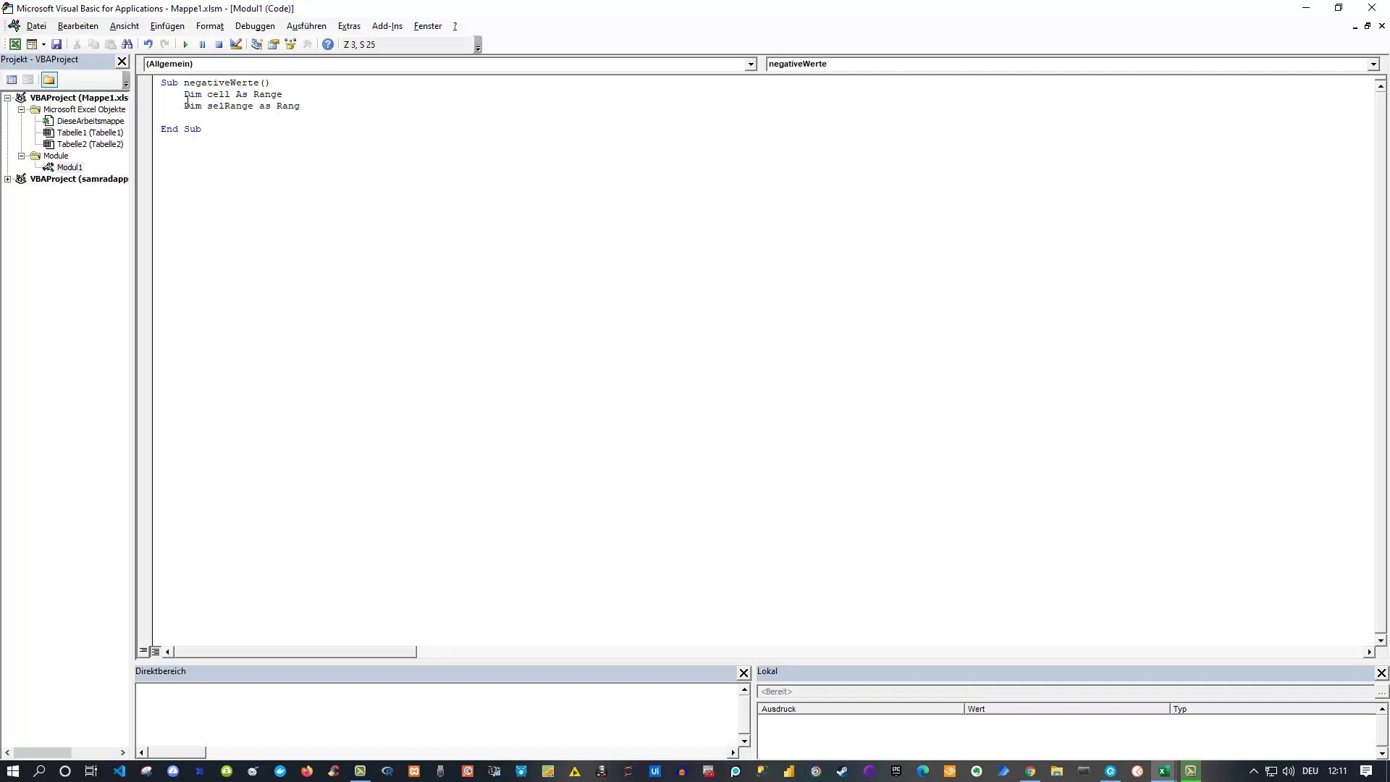
{"action": "key", "text": "Return"}
Add the loop line For Each cell In Range("A1").CurrentRegion after the declarations.
{"action": "double_click", "coordinate": [214, 96]}
{"action": "left_click_drag", "start_coordinate": [207, 105], "coordinate": [254, 107]}
{"action": "left_click", "coordinate": [312, 109]}
{"action": "key", "text": "Return"}
{"action": "key", "text": "Return"}
{"action": "type", "text": "For Eac"}
{"action": "type", "text": "h c"}
{"action": "type", "text": "ell in R"}
{"action": "type", "text": "ange"}
{"action": "type", "text": "("}
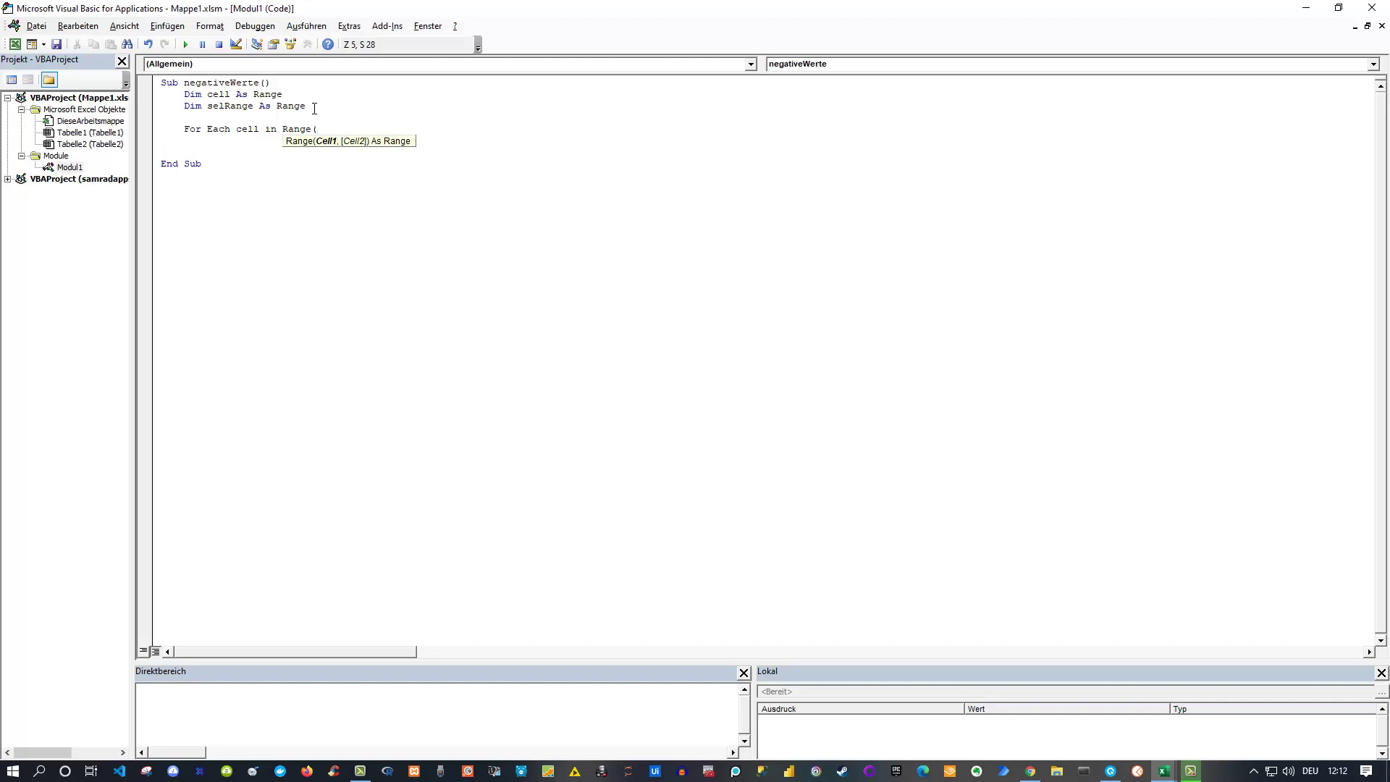
{"action": "mouse_move", "coordinate": [620, 3]}
{"action": "left_mouse_down"}
{"action": "mouse_move", "coordinate": [821, 89]}
{"action": "mouse_move", "coordinate": [920, 101]}
{"action": "left_mouse_up"}
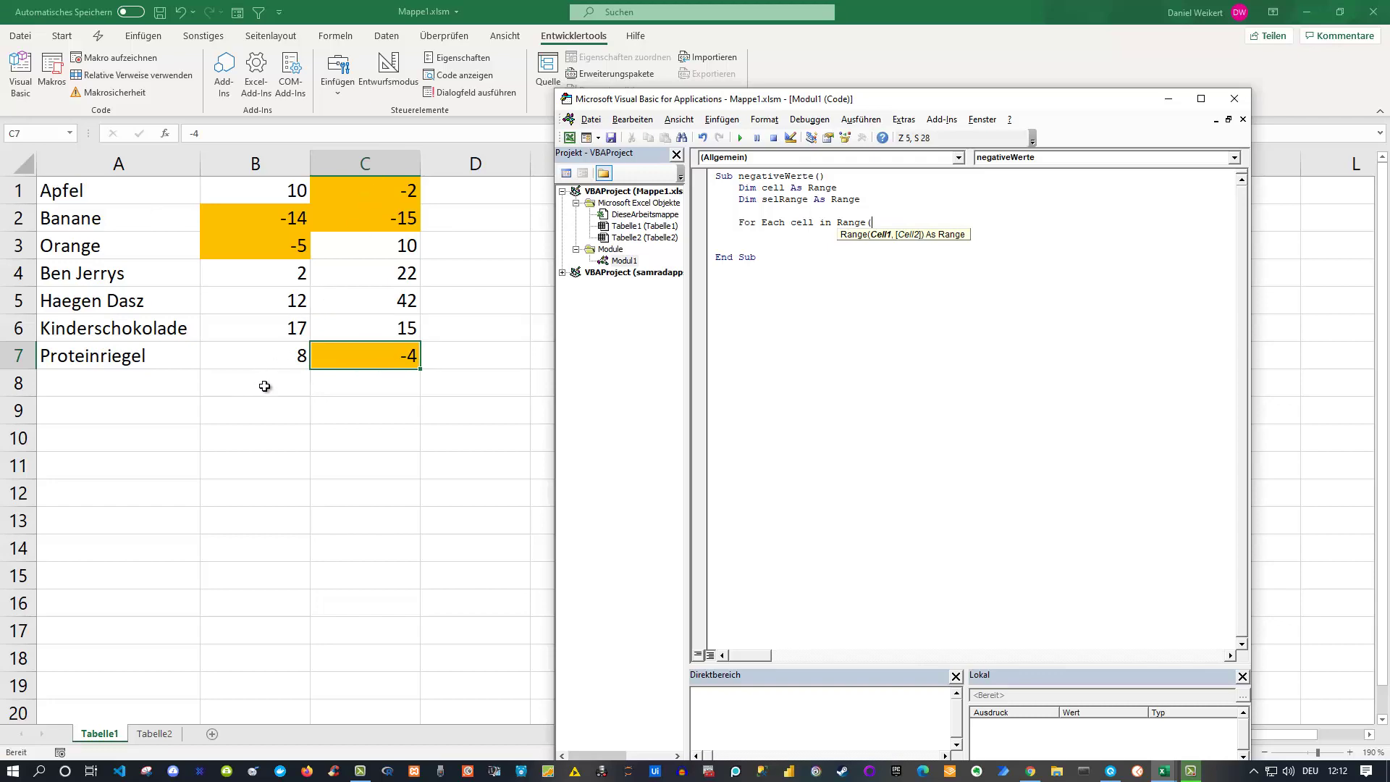
{"action": "double_click", "coordinate": [938, 92]}
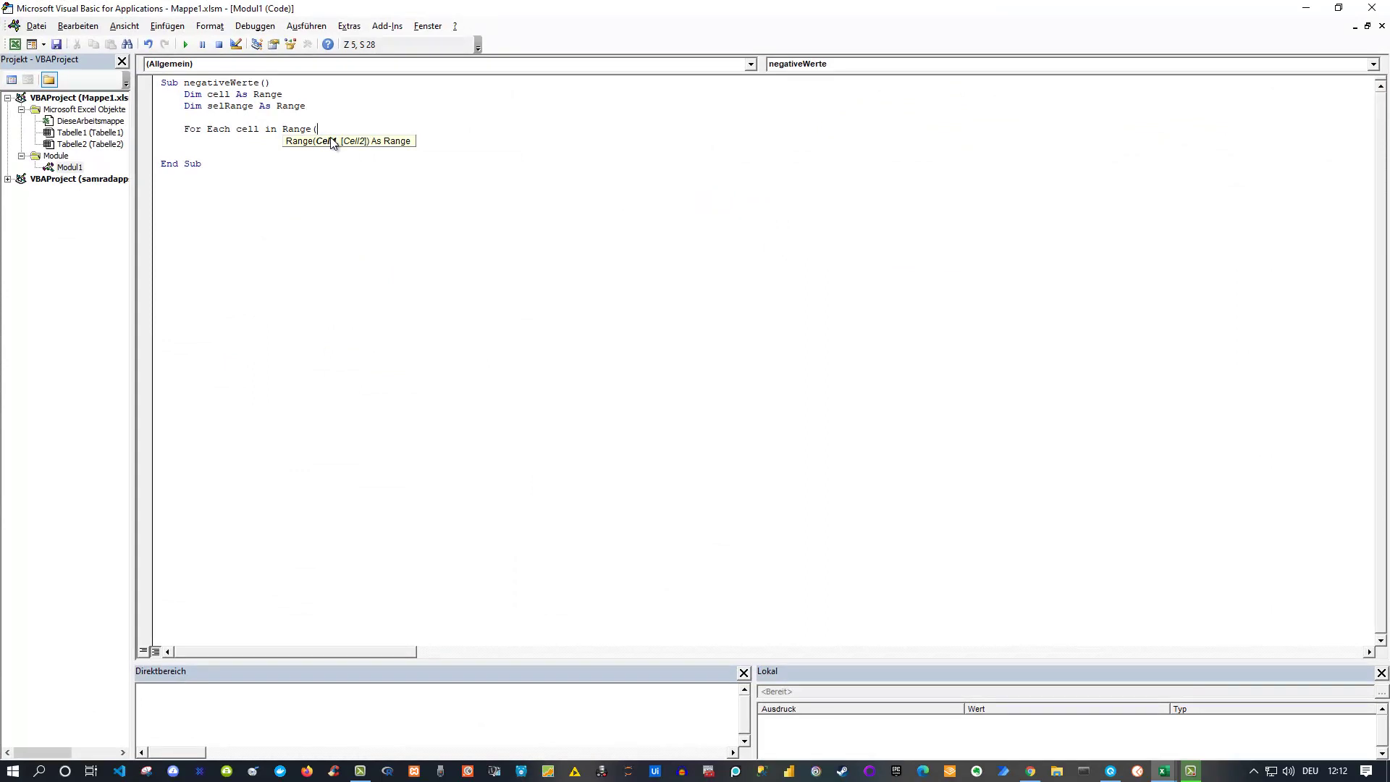
{"action": "type", "text": "\"A1\""}
{"action": "type", "text": ").C"}
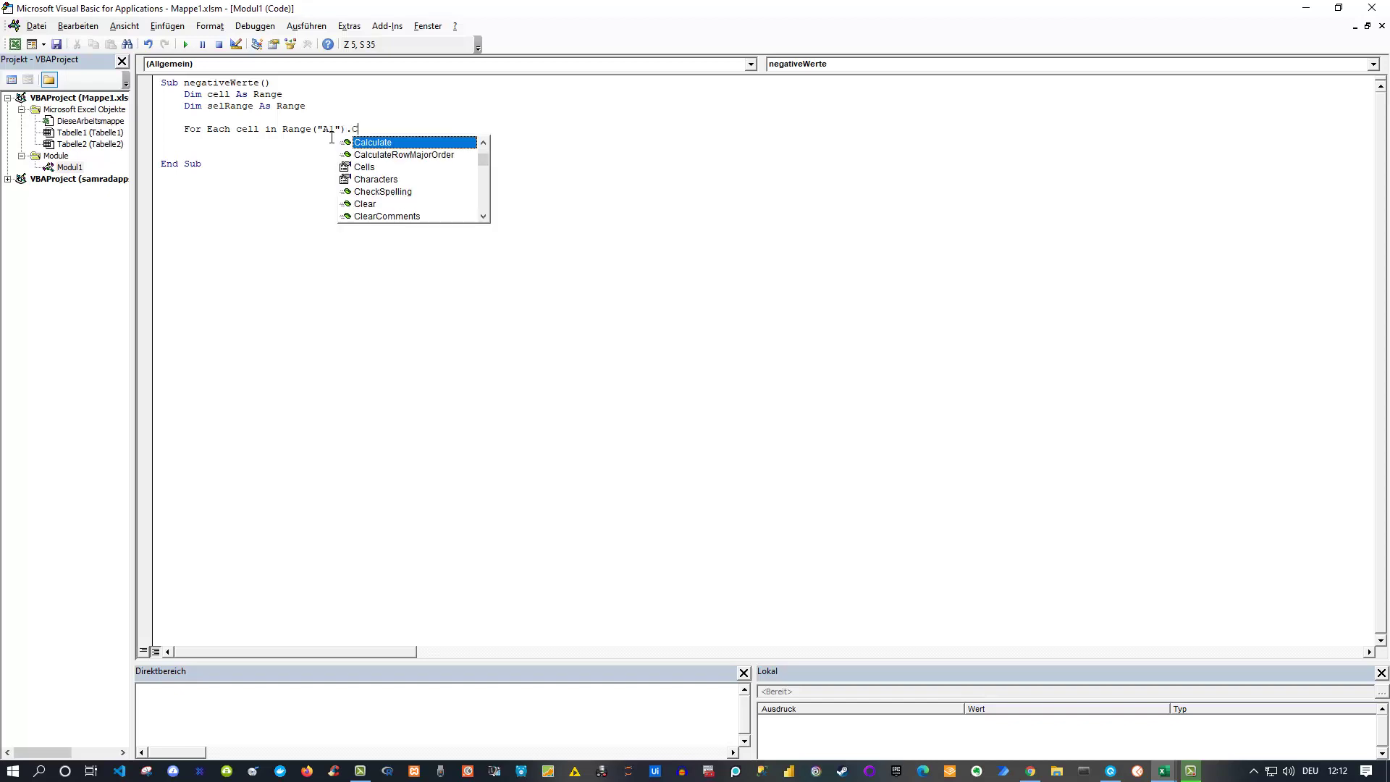
{"action": "type", "text": "urre"}
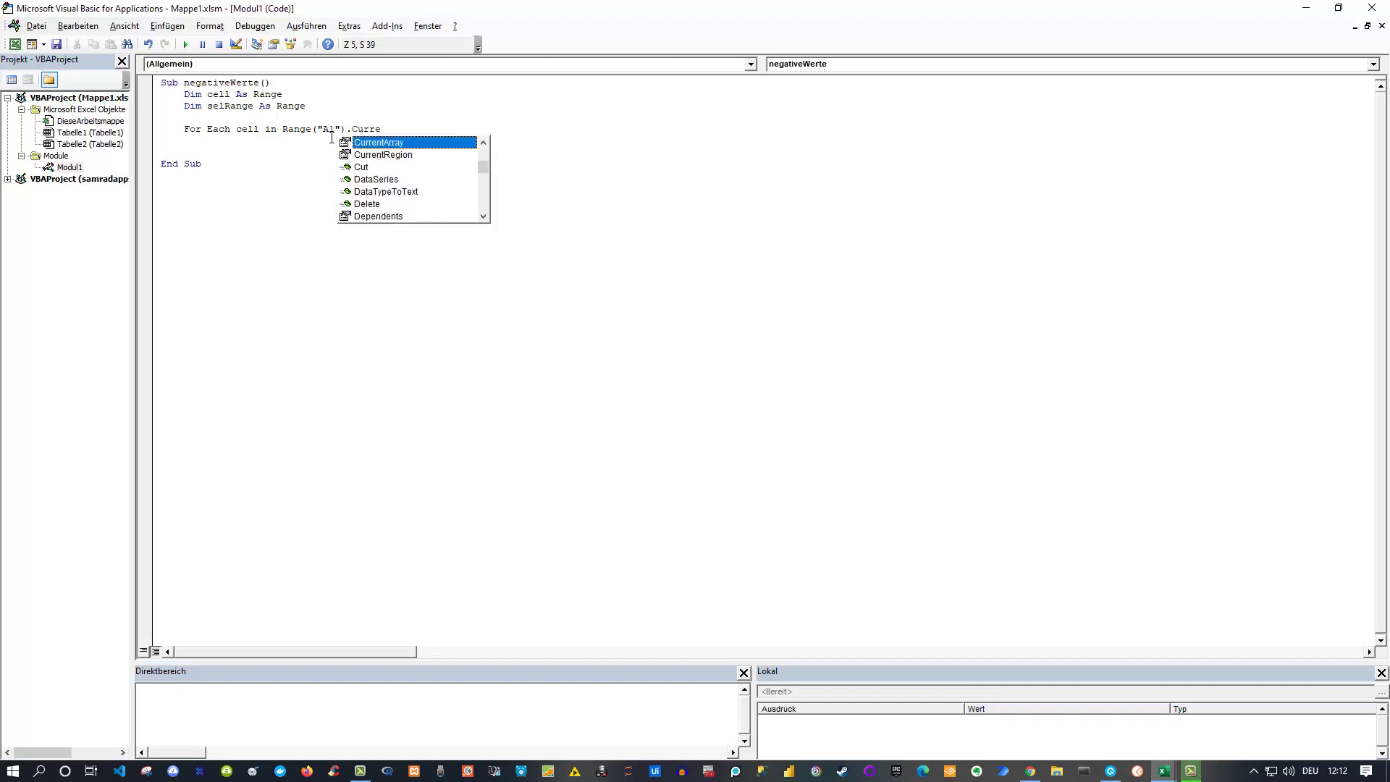
{"action": "key", "text": "Down"}
{"action": "key", "text": "Tab"}
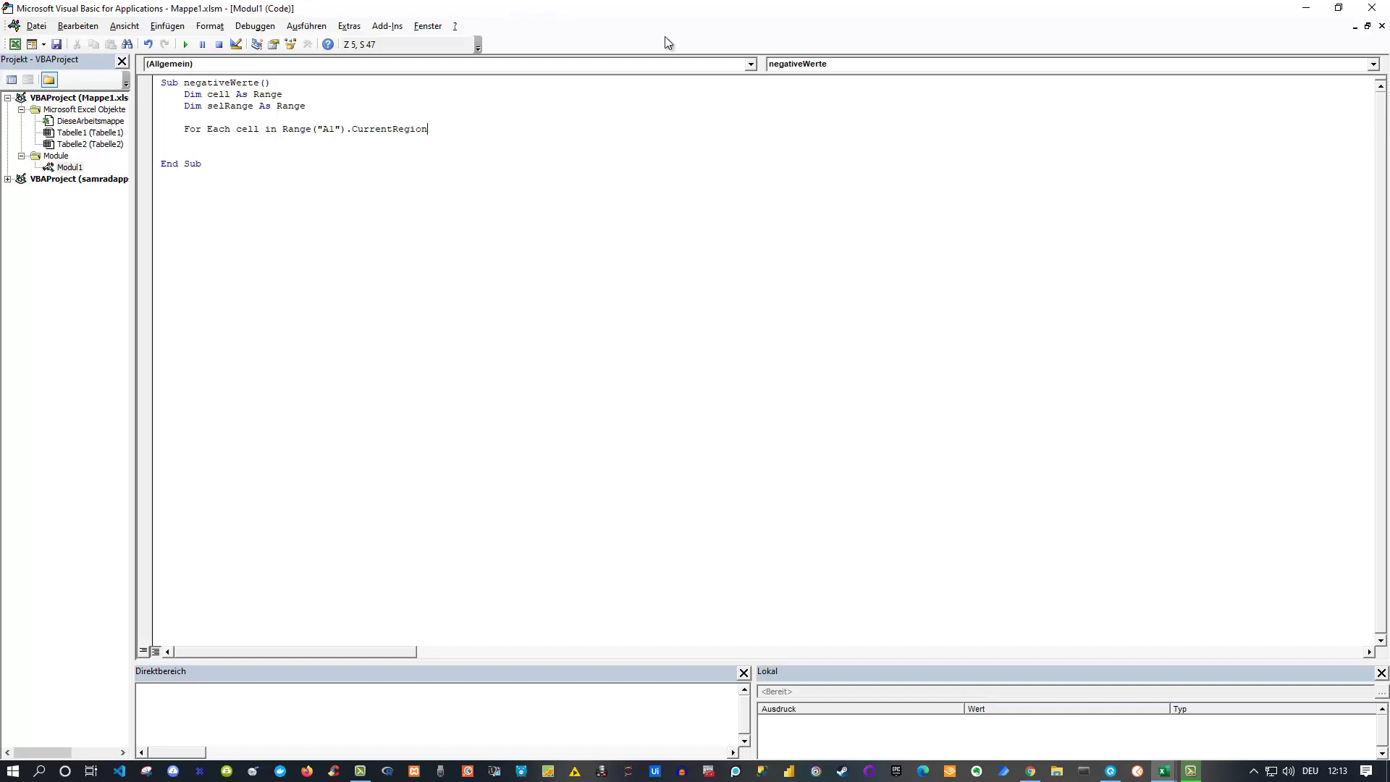
Start an If statement inside the loop, typing If cell.Dis.
{"action": "double_click", "coordinate": [664, 10]}
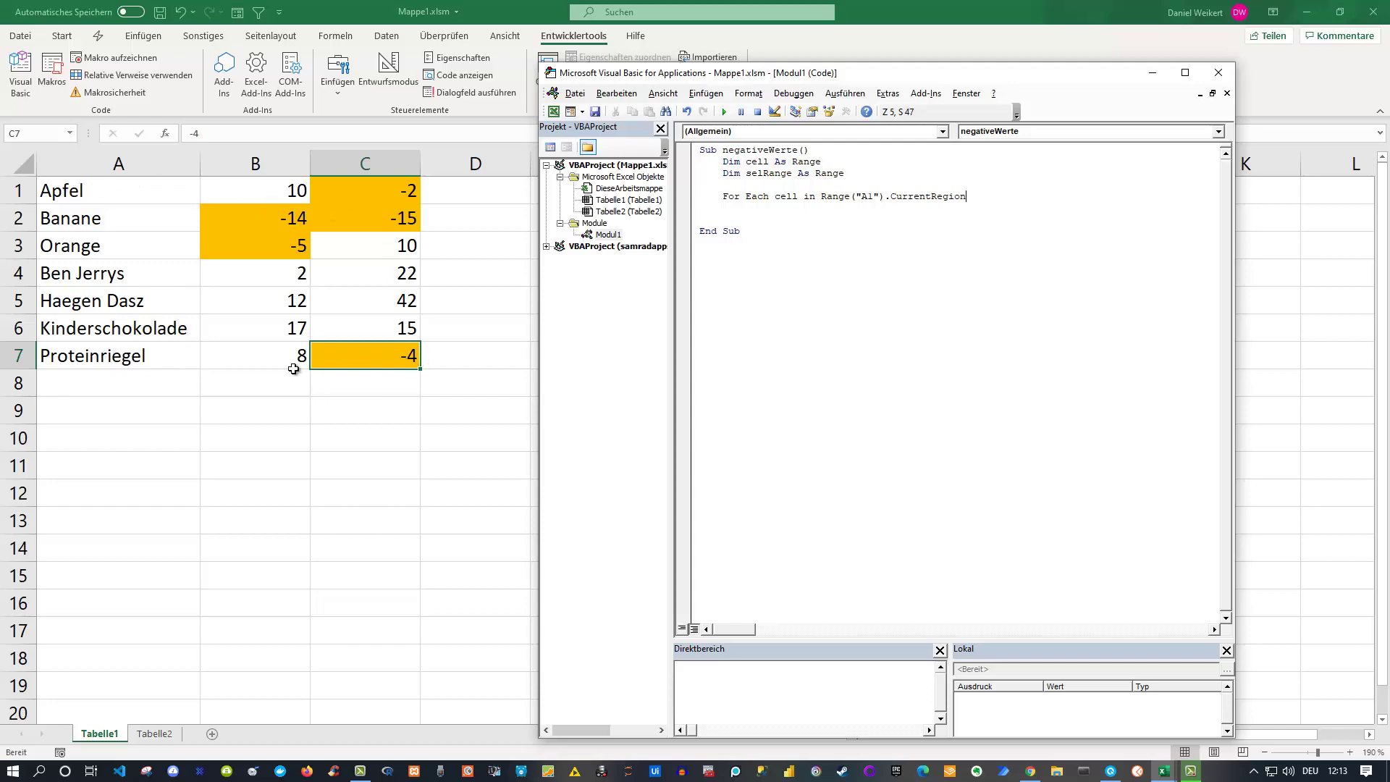
{"action": "double_click", "coordinate": [843, 72]}
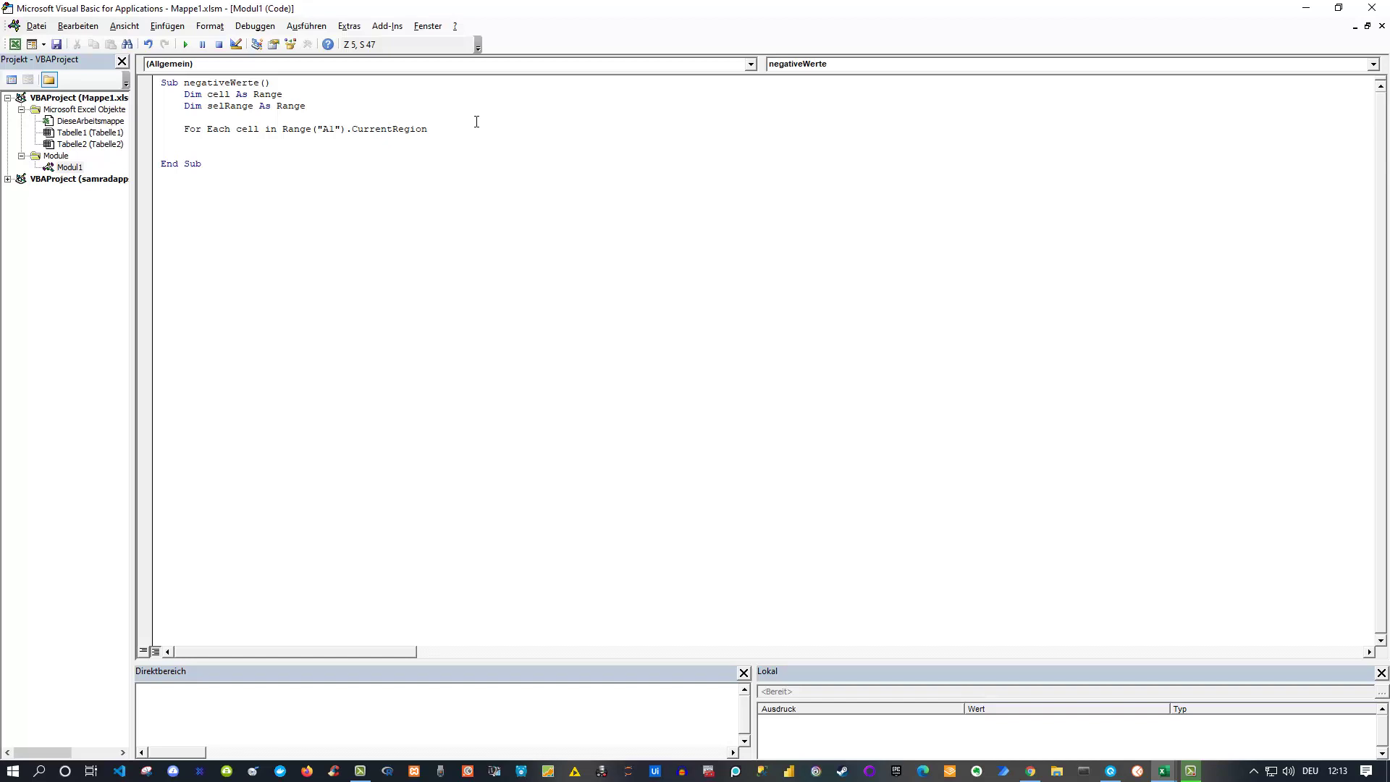
{"action": "key", "text": "Return"}
{"action": "type", "text": "If "}
{"action": "type", "text": "cell."}
{"action": "type", "text": "Dis"}
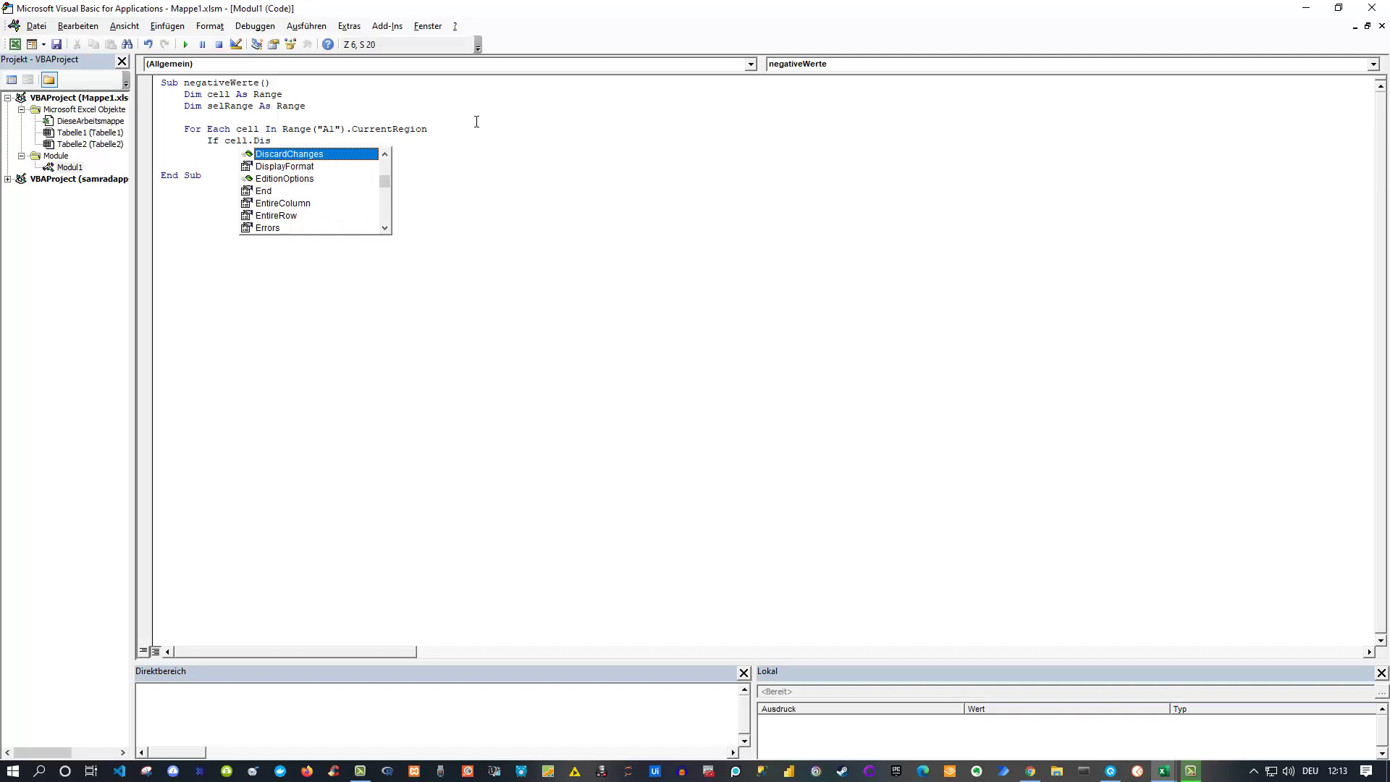
Complete the condition's left side as cell.DisplayFormat.Interior.Color.
{"action": "key", "text": "Down"}
{"action": "key", "text": "Tab"}
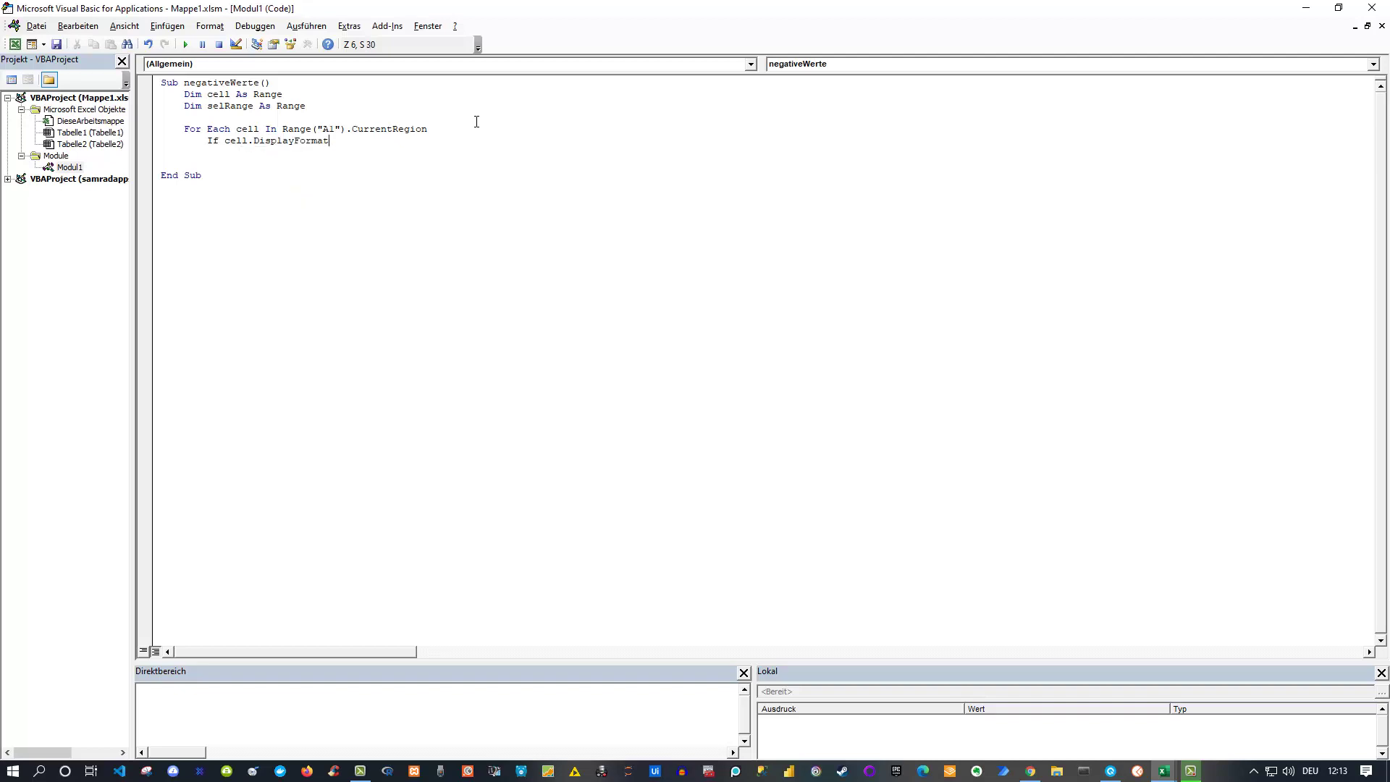
{"action": "type", "text": ".Int"}
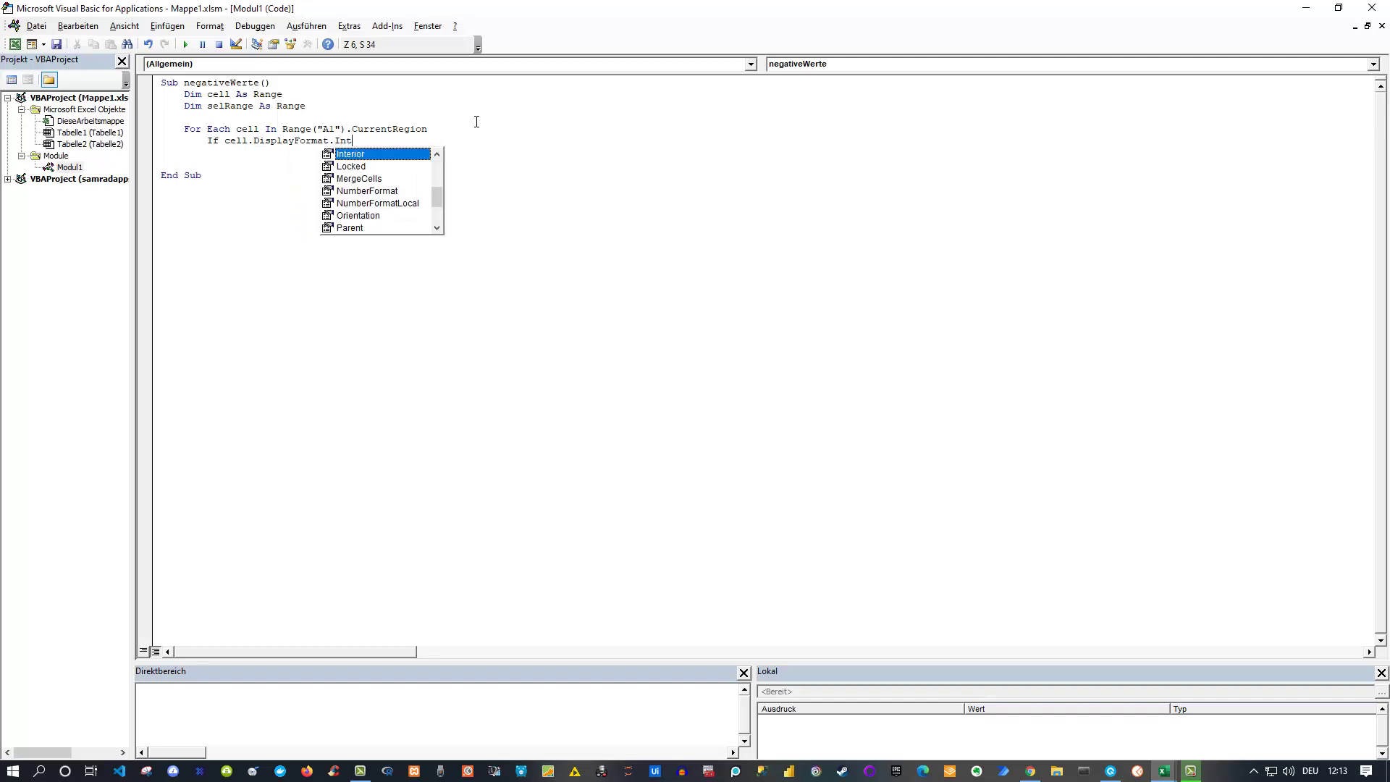
{"action": "key", "text": "Tab"}
{"action": "type", "text": "."}
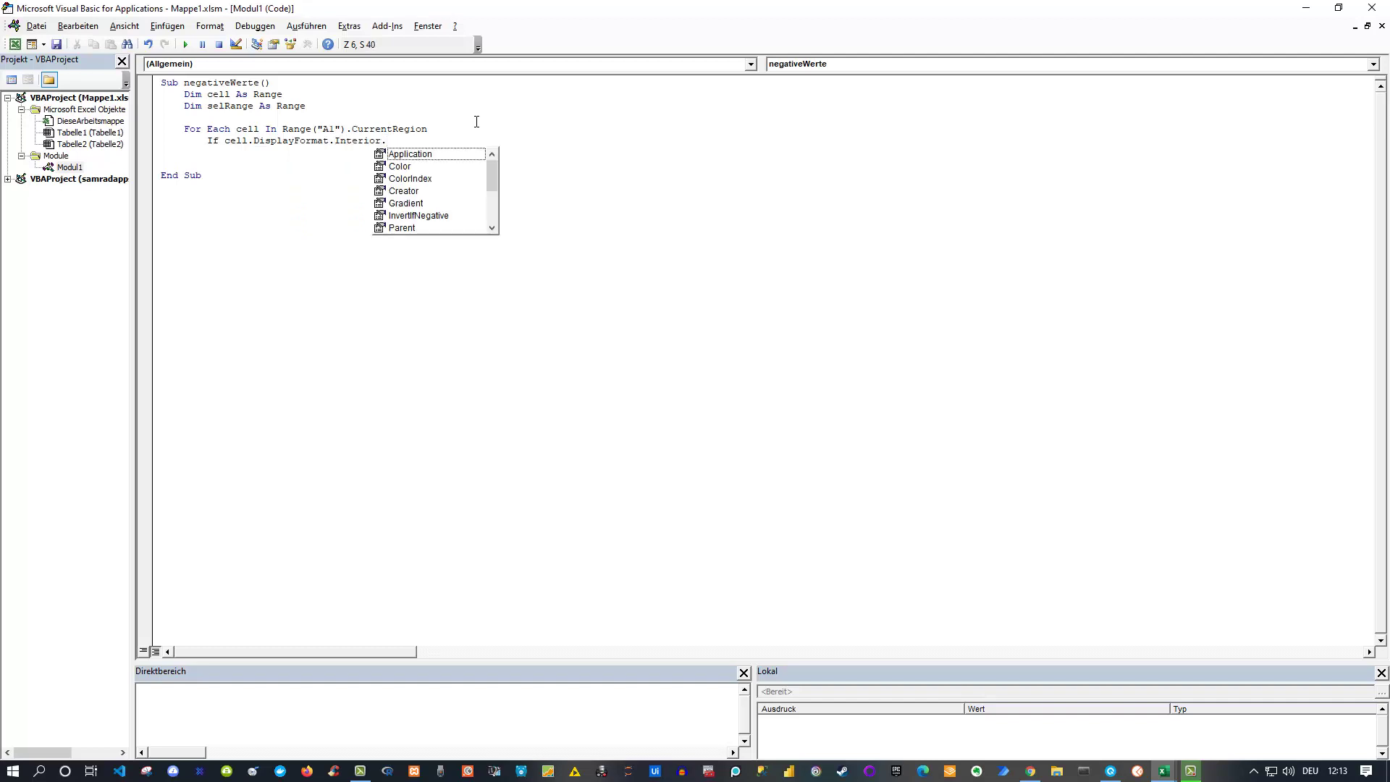
{"action": "type", "text": "Co"}
{"action": "key", "text": "Tab"}
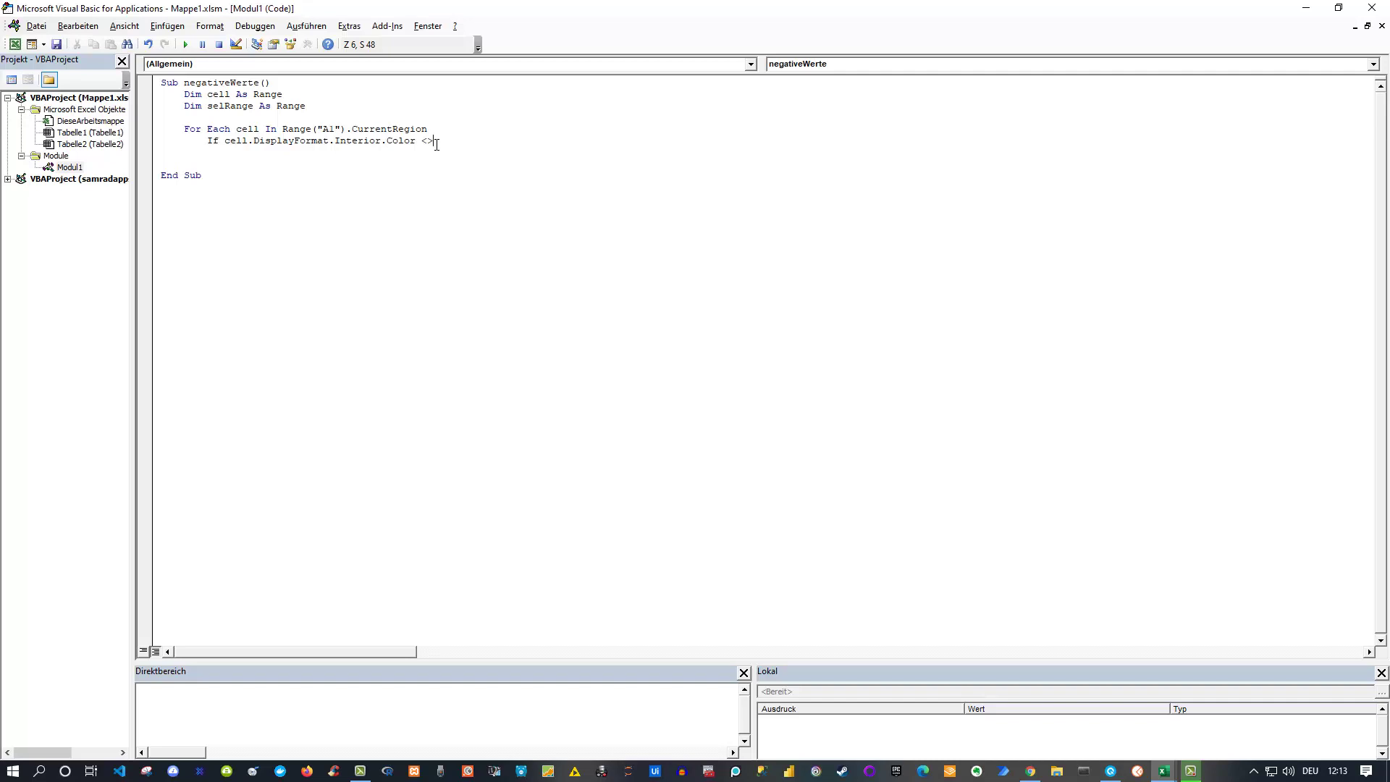
Compare it with cell.Interior.Color Then, and begin If selRange is nothing Then.
{"action": "type", "text": " c"}
{"action": "type", "text": "ell."}
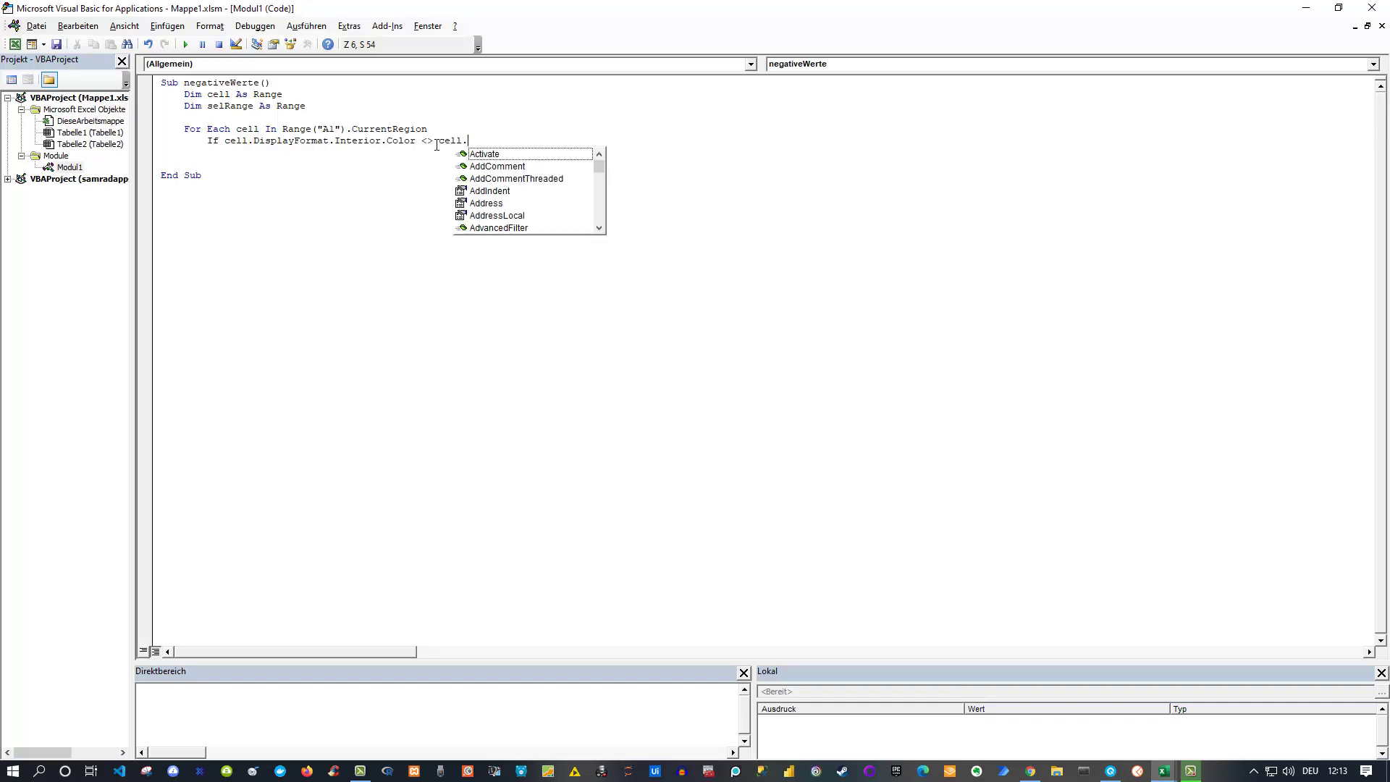
{"action": "type", "text": "Interior."}
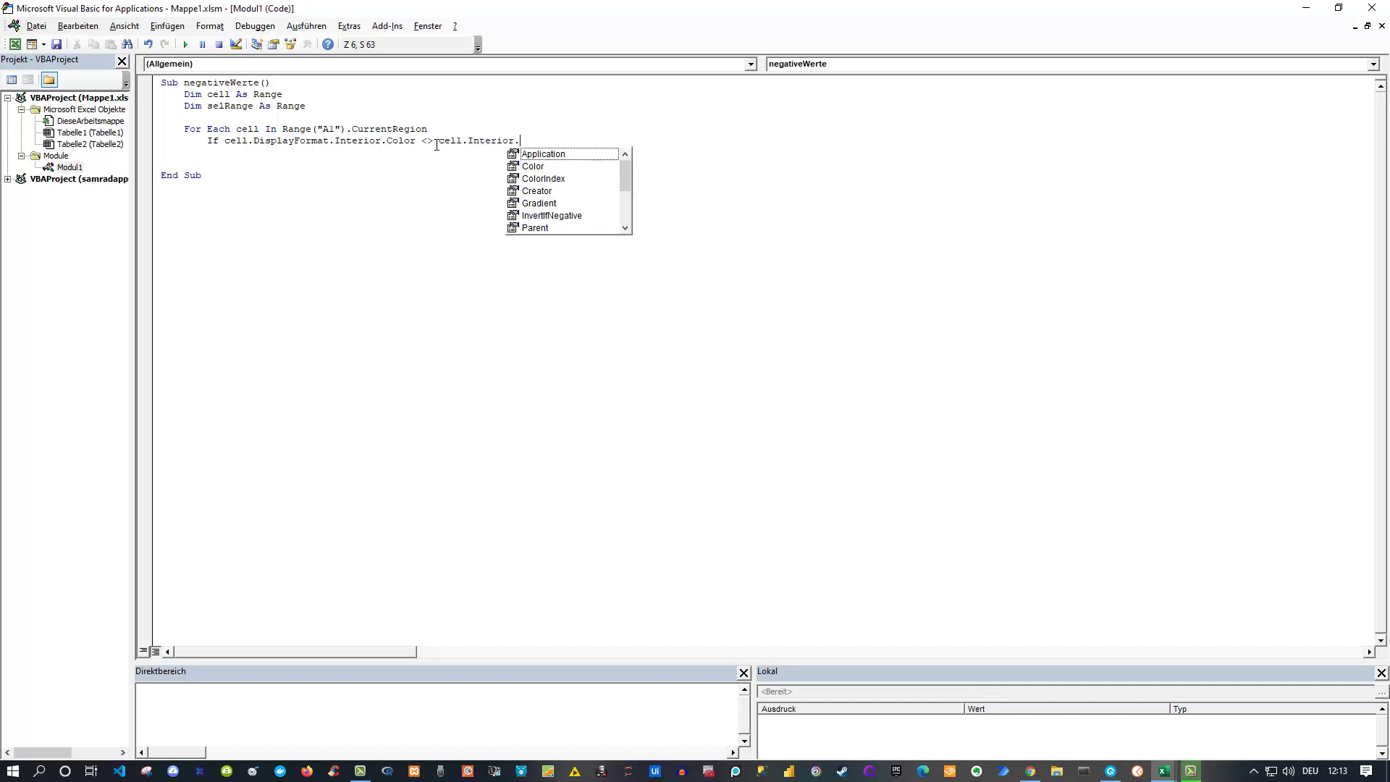
{"action": "type", "text": "Coo"}
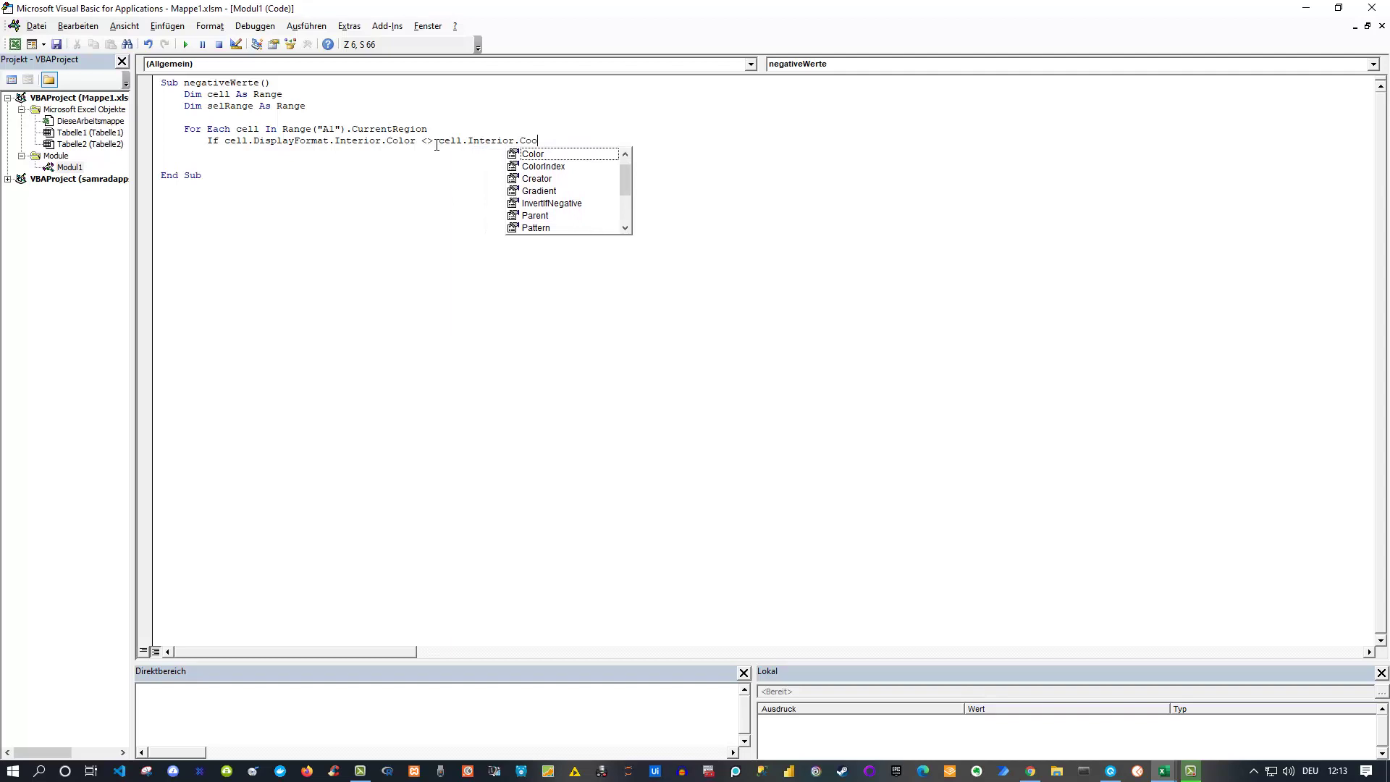
{"action": "key", "text": "Tab"}
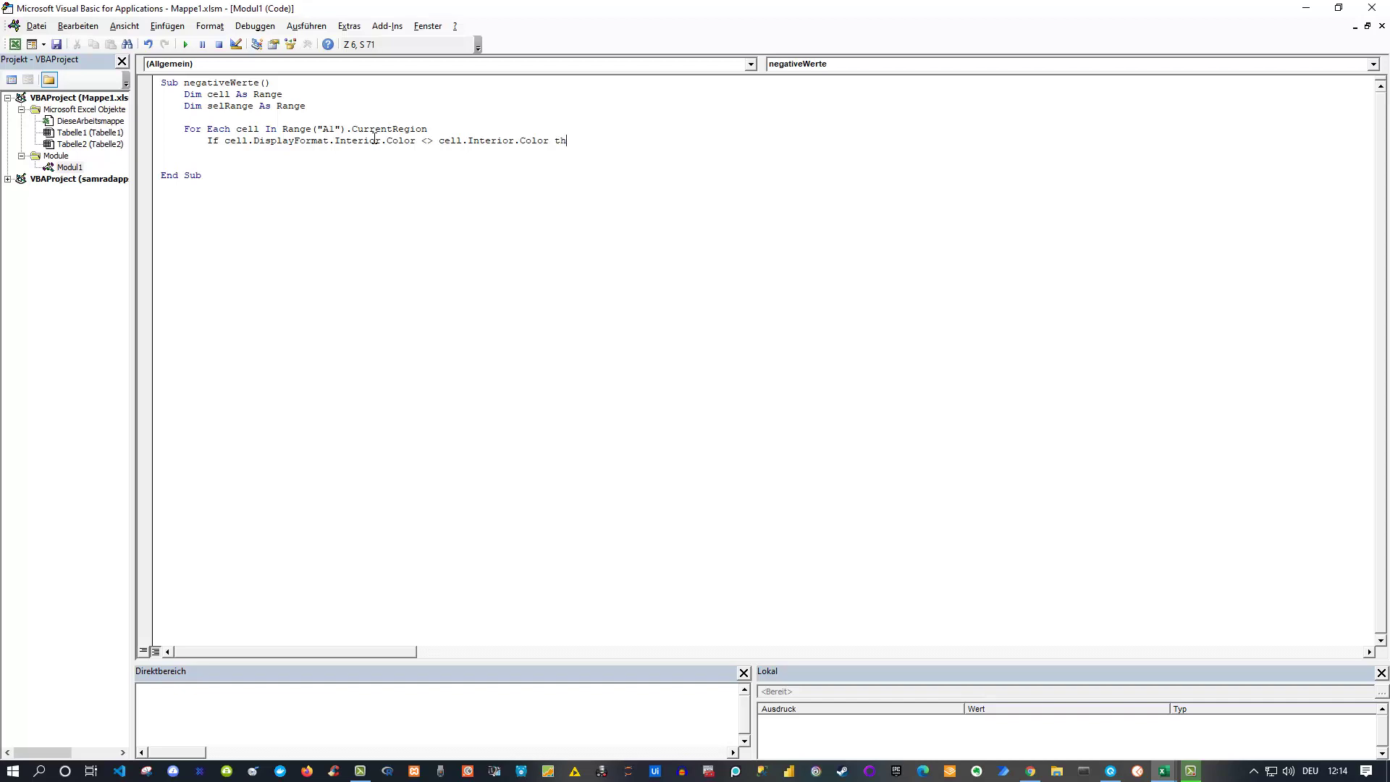
{"action": "type", "text": "en"}
{"action": "key", "text": "Return"}
{"action": "type", "text": "If"}
{"action": "type", "text": " sel"}
{"action": "type", "text": "Ra"}
{"action": "type", "text": "nge"}
{"action": "type", "text": "is"}
{"action": "type", "text": "nothing"}
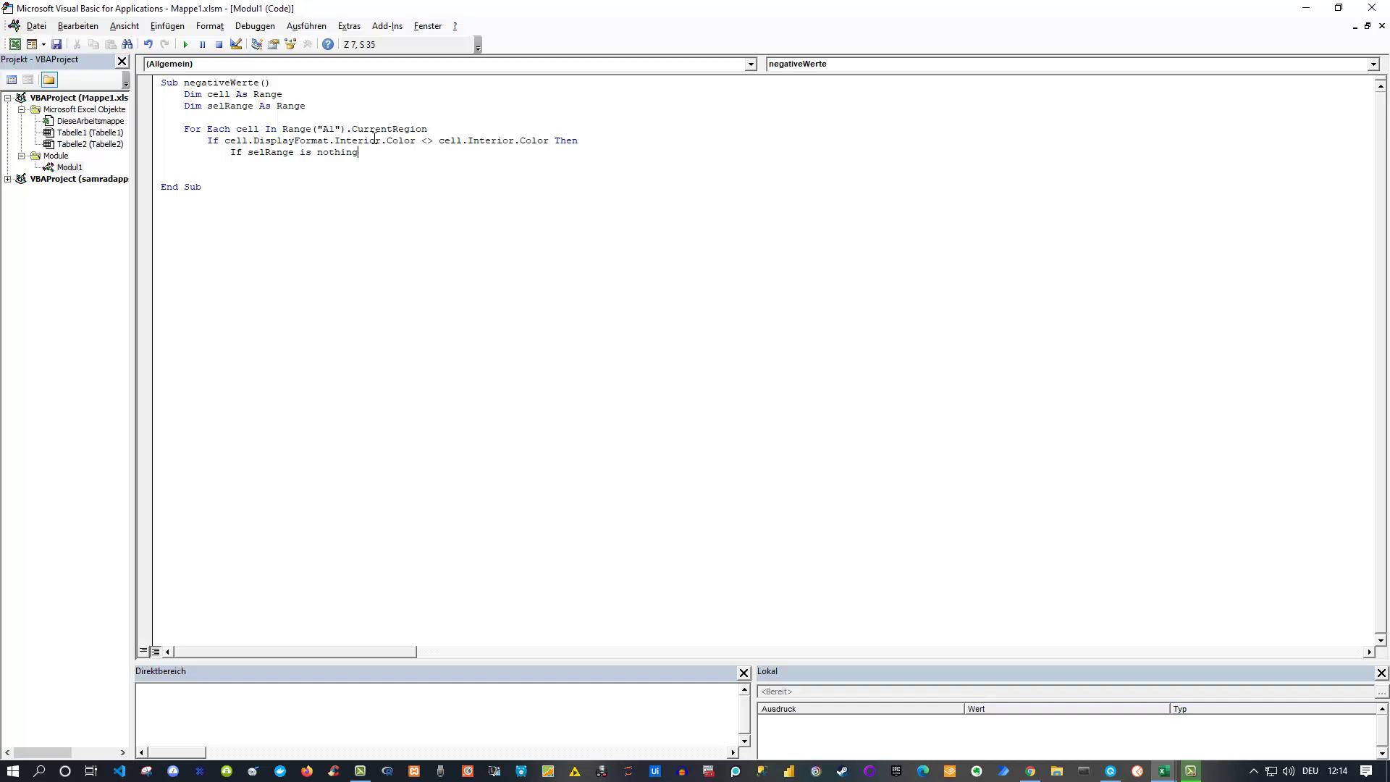
{"action": "type", "text": " Then"}
Add the branches 'Set selRange = cell' and, under Else, 'Set selRange = Union(selRange, cell)'.
{"action": "key", "text": "Return"}
{"action": "key", "text": "Tab"}
{"action": "type", "text": "Set"}
{"action": "type", "text": " selRange = "}
{"action": "type", "text": "cell"}
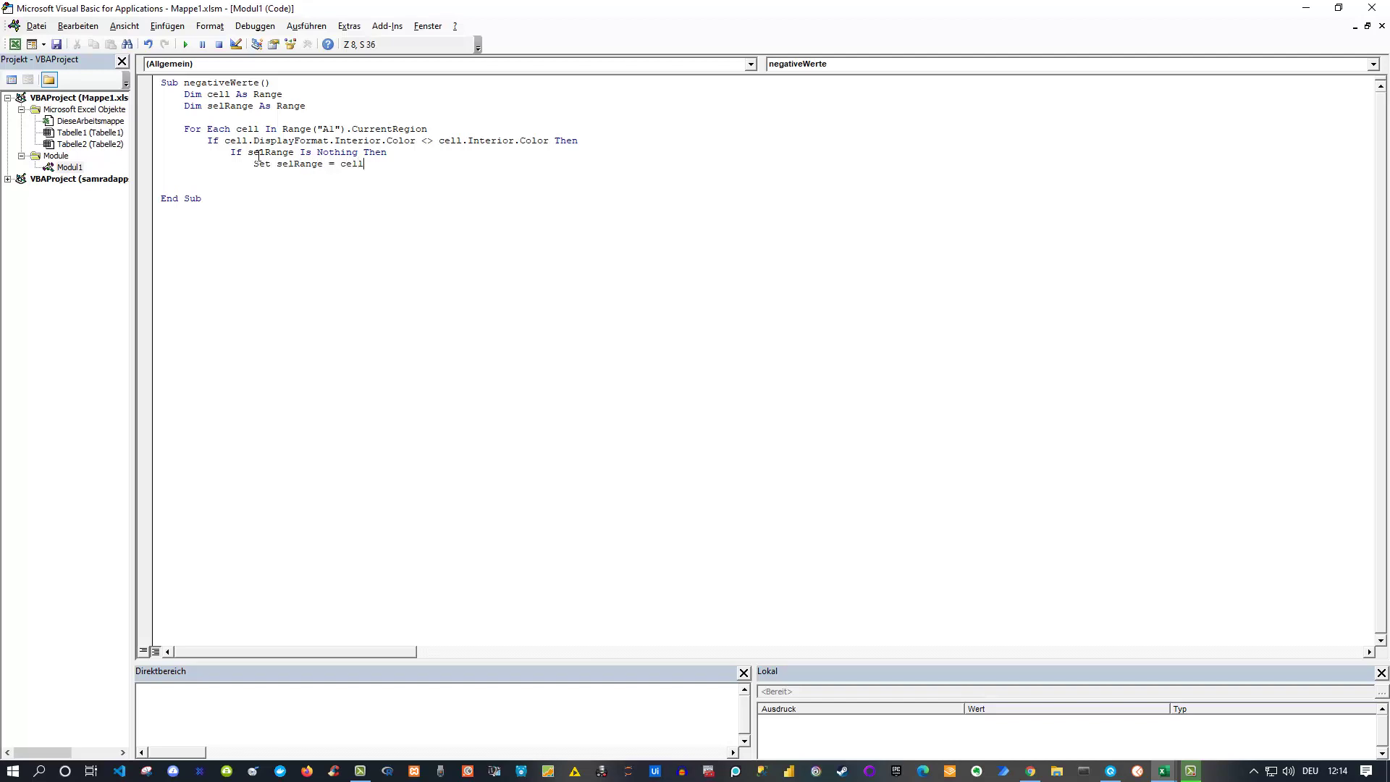
{"action": "key", "text": "Return"}
{"action": "type", "text": "lse"}
{"action": "key", "text": "Return"}
{"action": "type", "text": "Set selRa"}
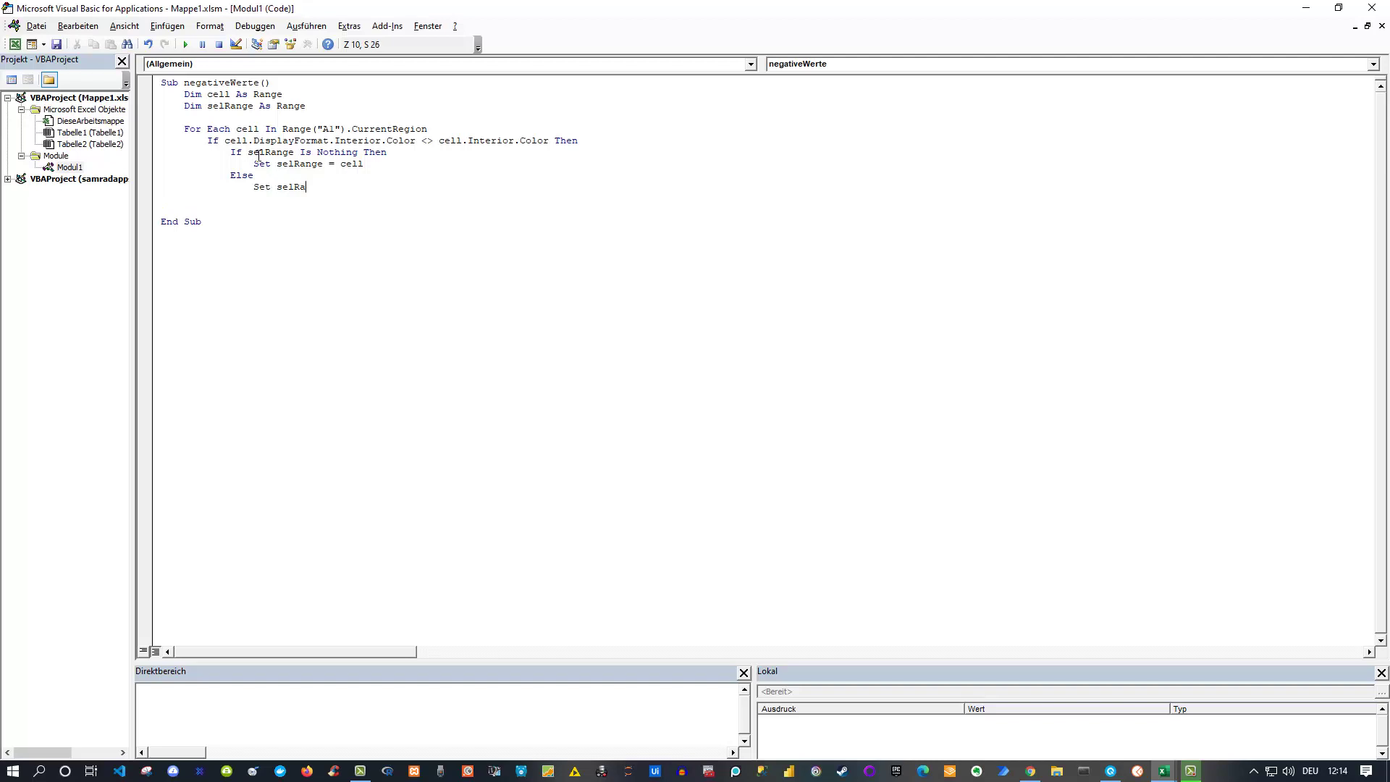
{"action": "type", "text": "nge ="}
{"action": "type", "text": " Union"}
{"action": "type", "text": "("}
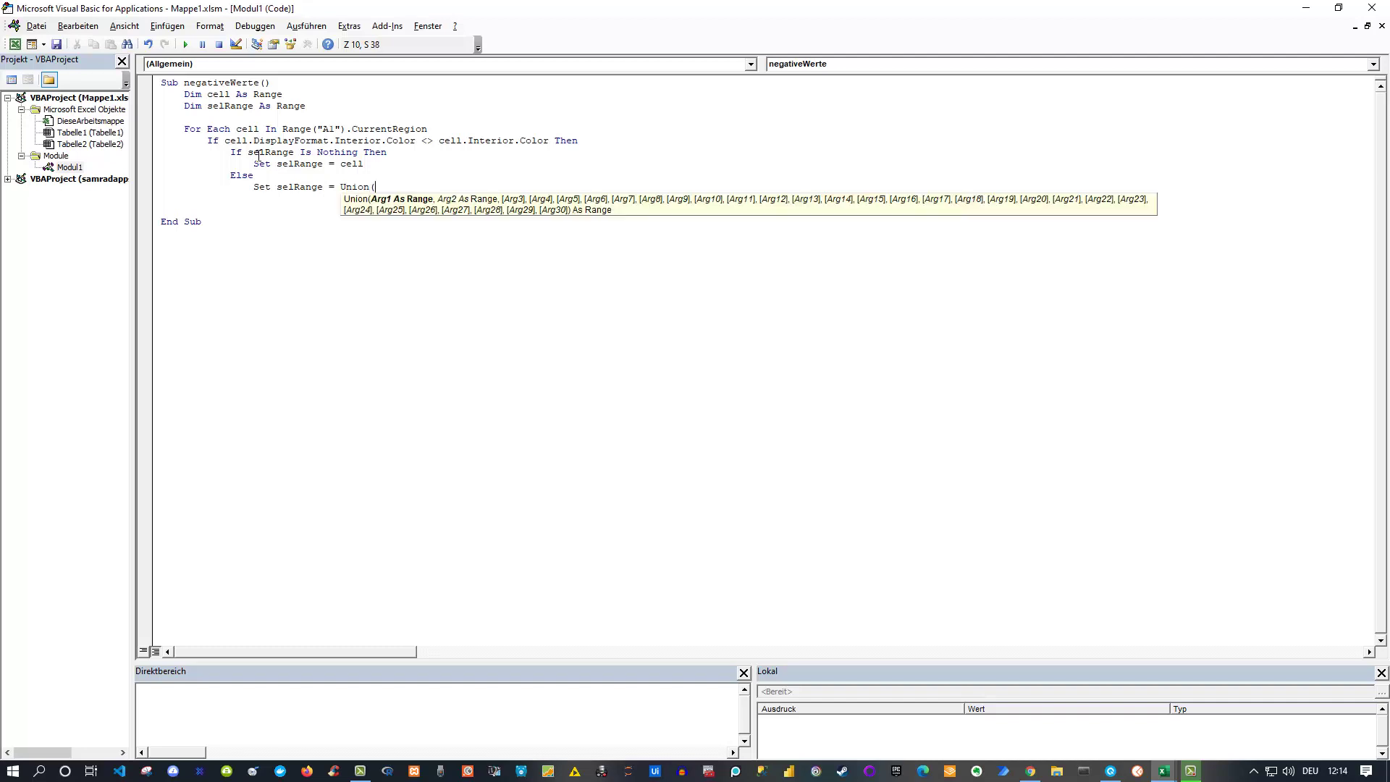
{"action": "type", "text": "selRan"}
{"action": "type", "text": "ge, ce"}
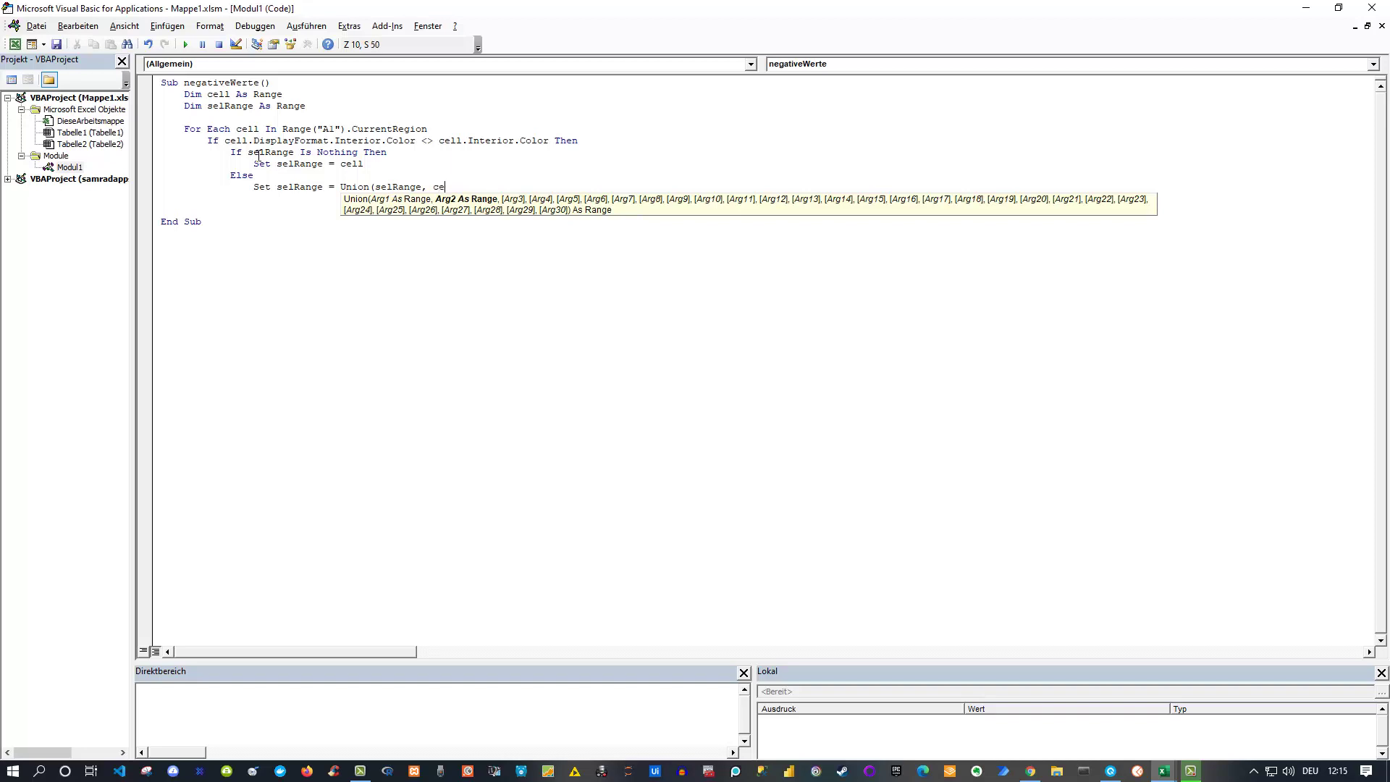
{"action": "type", "text": "ll)"}
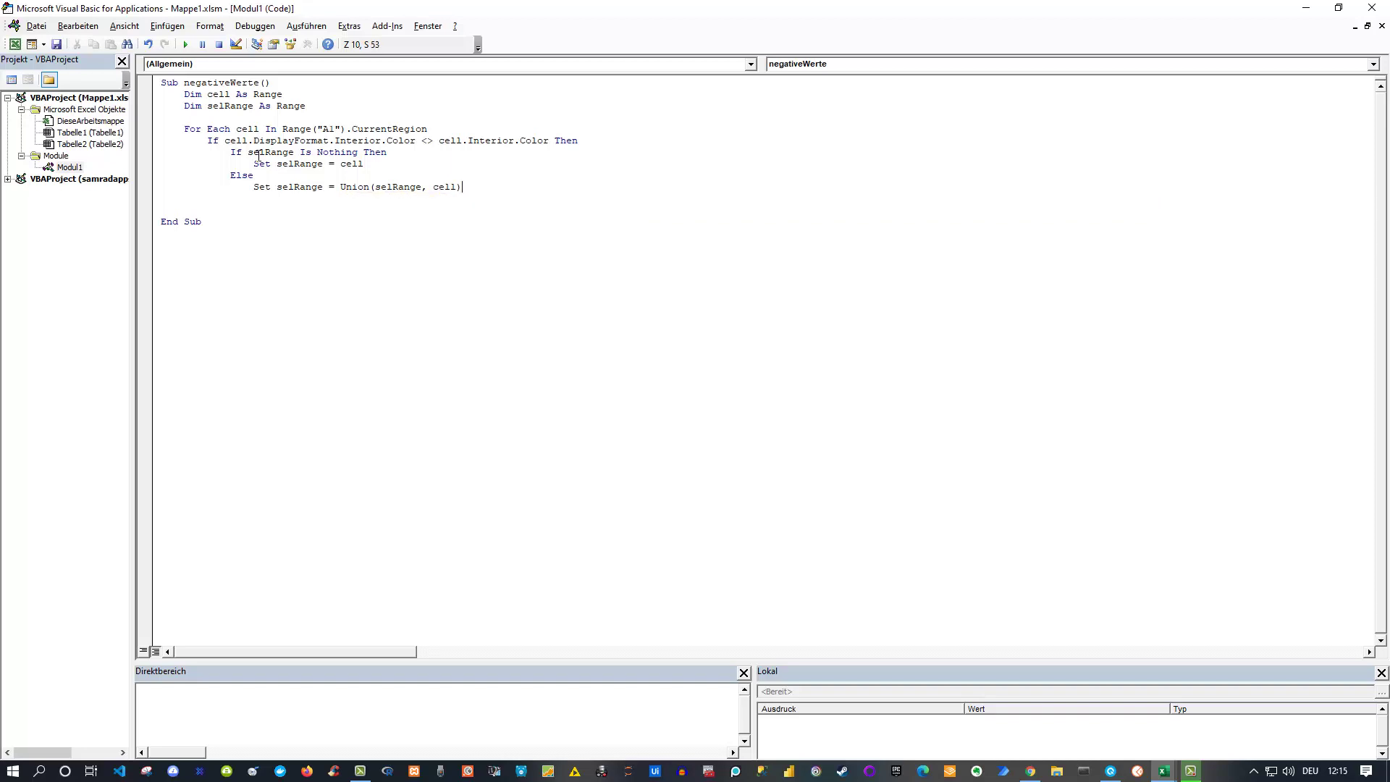
{"action": "key", "text": "Return"}
Close both If blocks with End If and end the loop with Next.
{"action": "type", "text": "End "}
{"action": "type", "text": "If"}
{"action": "key", "text": "Return"}
{"action": "key", "text": "BackSpace"}
{"action": "type", "text": "End If"}
{"action": "key", "text": "Return"}
{"action": "key", "text": "Return"}
{"action": "type", "text": "N"}
{"action": "type", "text": "ext"}
{"action": "key", "text": "Return"}
{"action": "key", "text": "Return"}
After the loop, add 'If Not selRange Is Nothing Then selRange.Select'.
{"action": "type", "text": "If"}
{"action": "type", "text": " not s"}
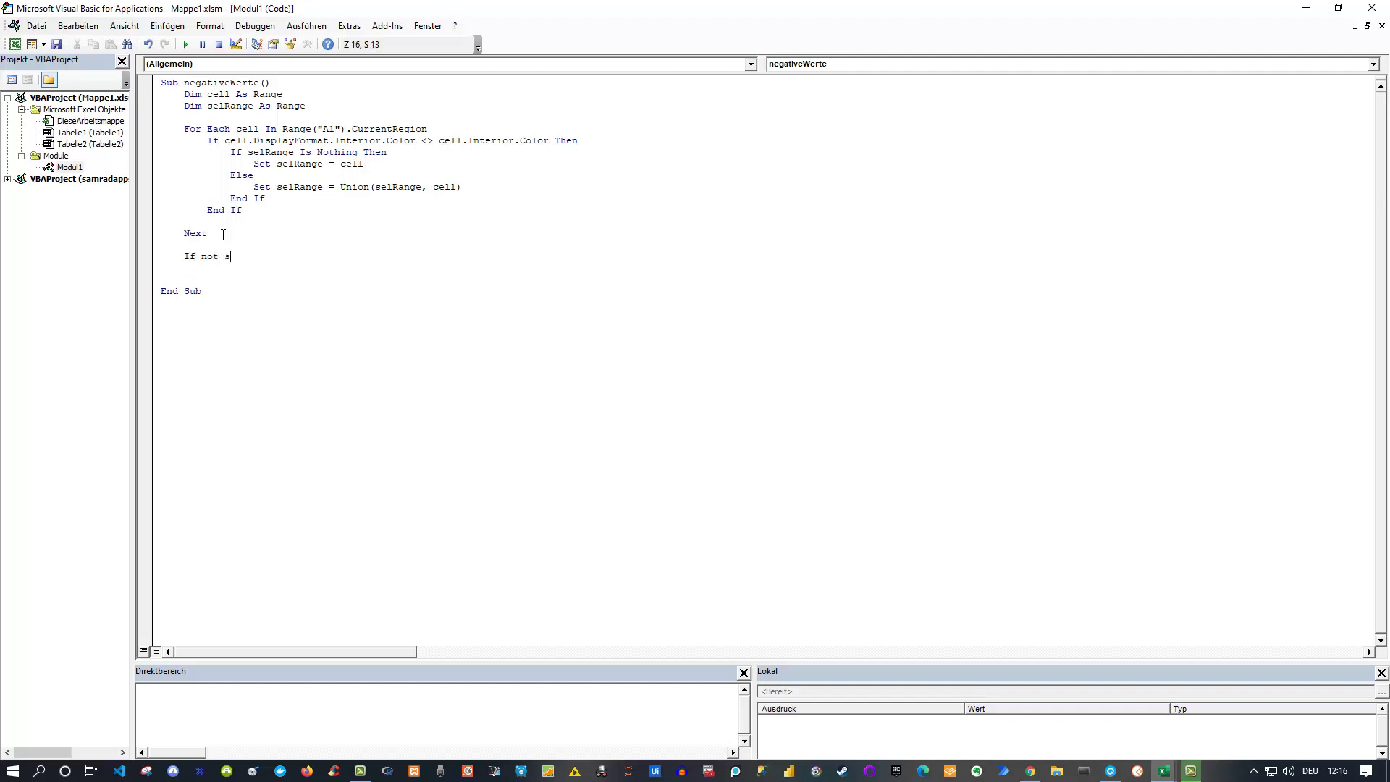
{"action": "type", "text": "elRange is"}
{"action": "type", "text": " noth"}
{"action": "type", "text": "ing"}
{"action": "type", "text": " then sel"}
{"action": "type", "text": "Range.S"}
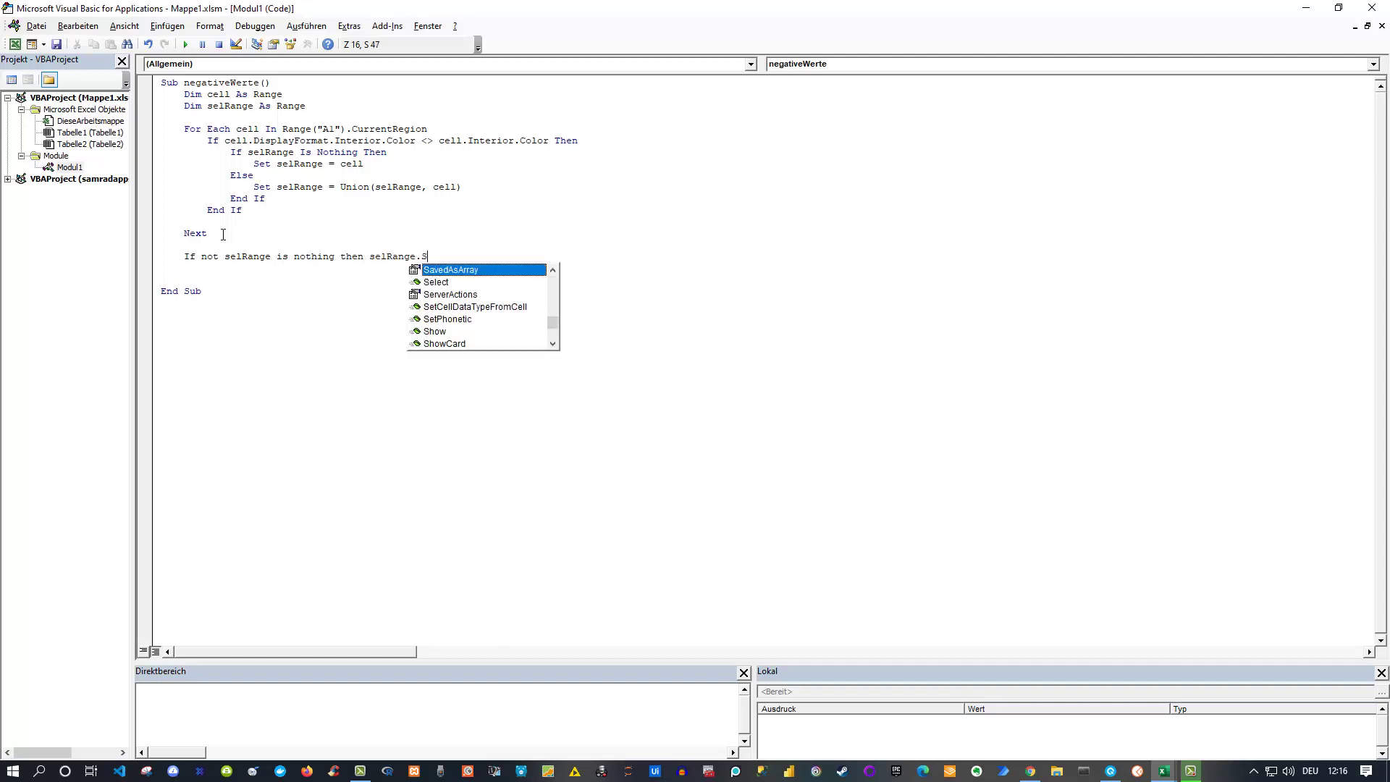
{"action": "type", "text": "el"}
{"action": "key", "text": "Tab"}
{"action": "key", "text": "Return"}
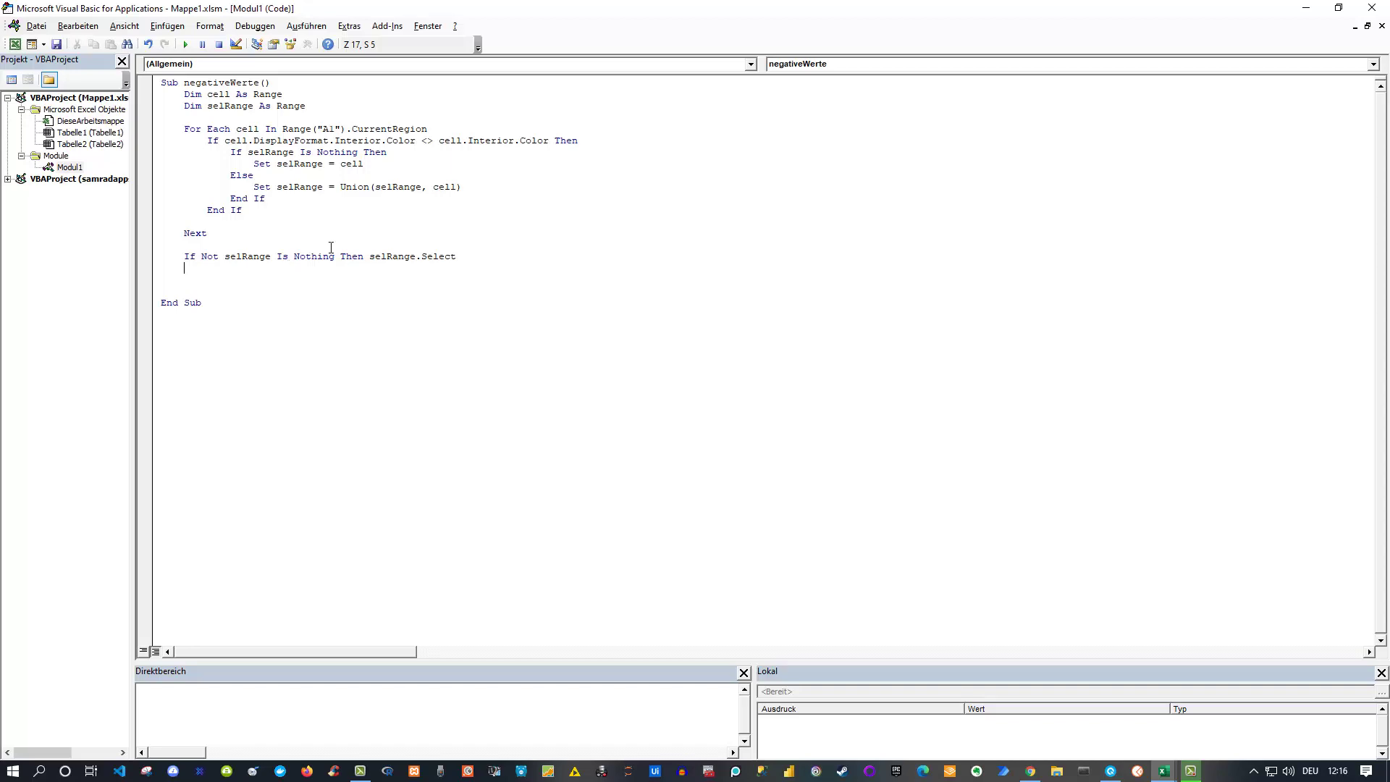
Restore the VBA window and run negativeWerte, selecting orange cells C1, B2, C2, B3 and C7.
{"action": "double_click", "coordinate": [588, 8]}
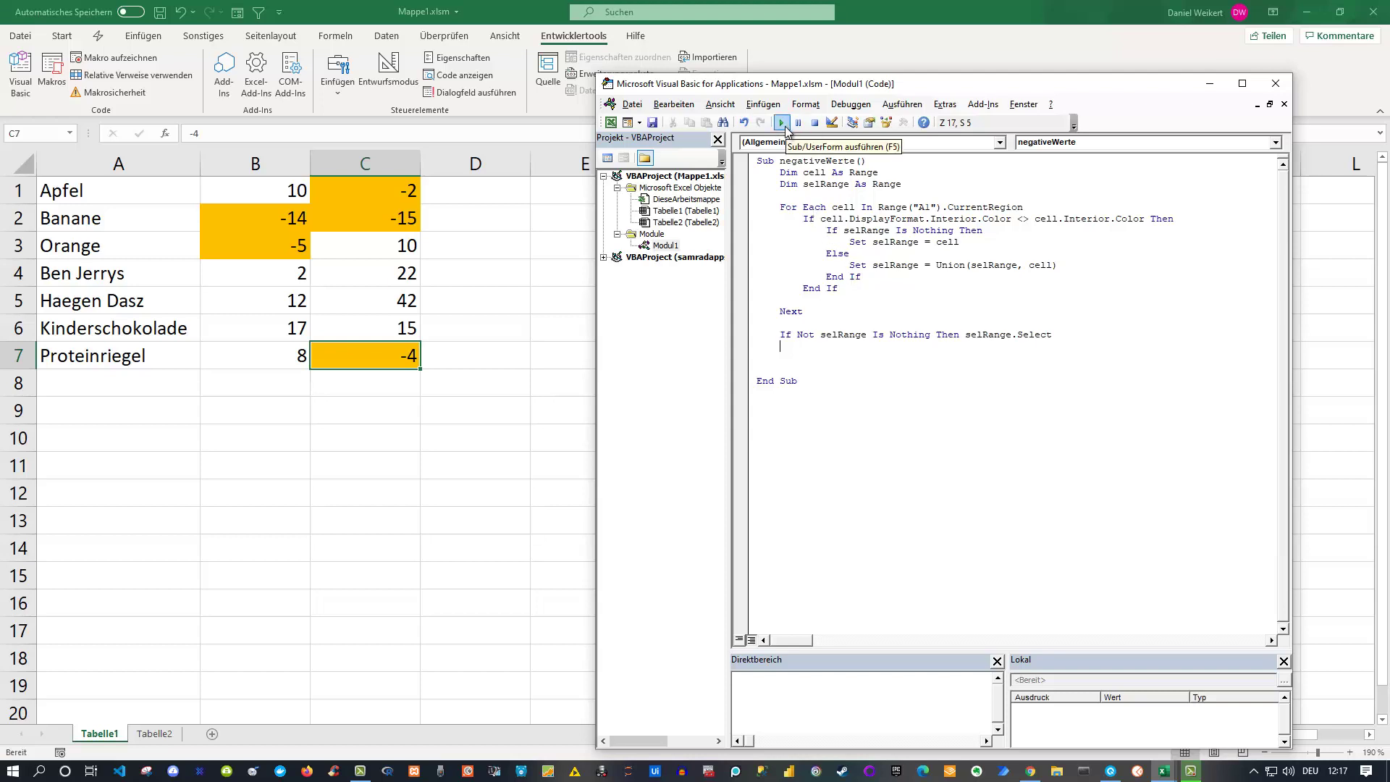
{"action": "left_click", "coordinate": [781, 123]}
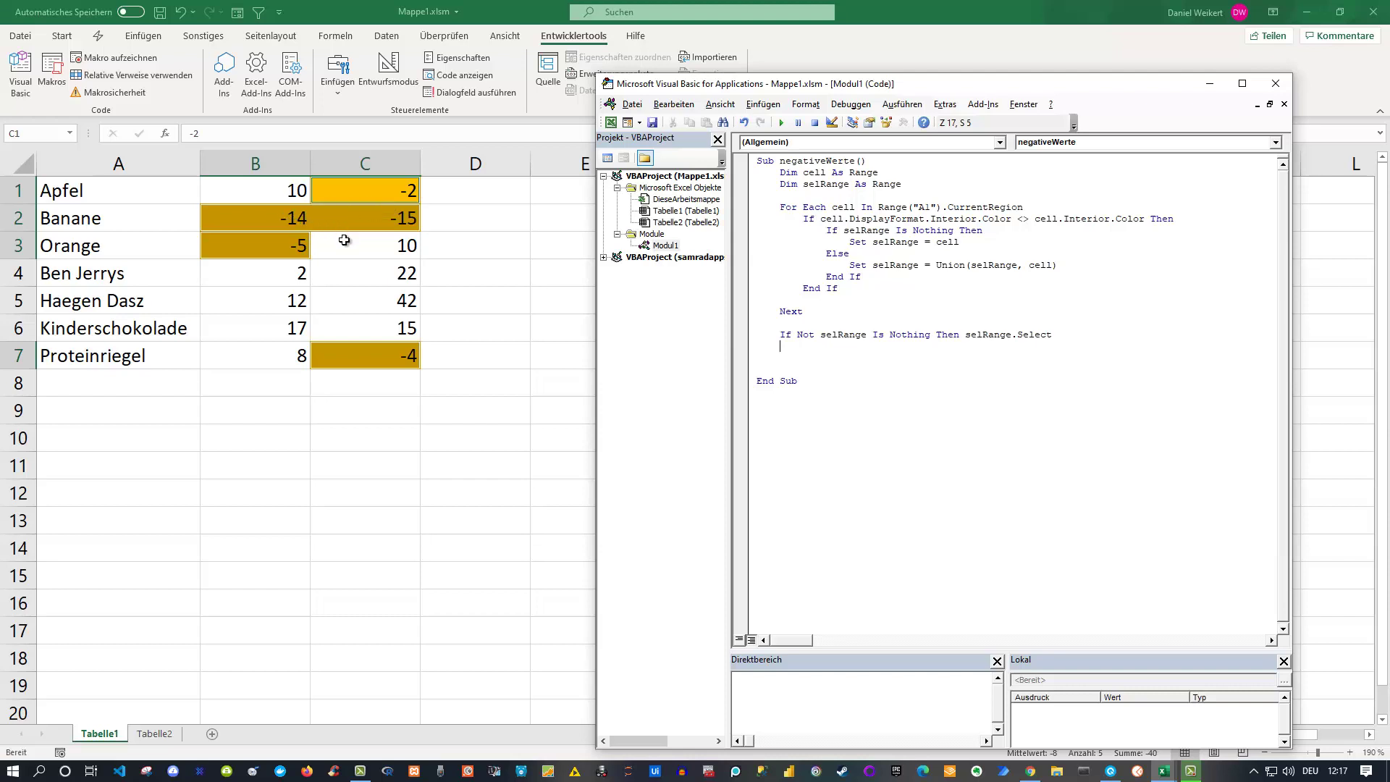
Change cell C3 to -10 so it turns orange.
{"action": "left_click", "coordinate": [492, 281]}
{"action": "left_click", "coordinate": [373, 245]}
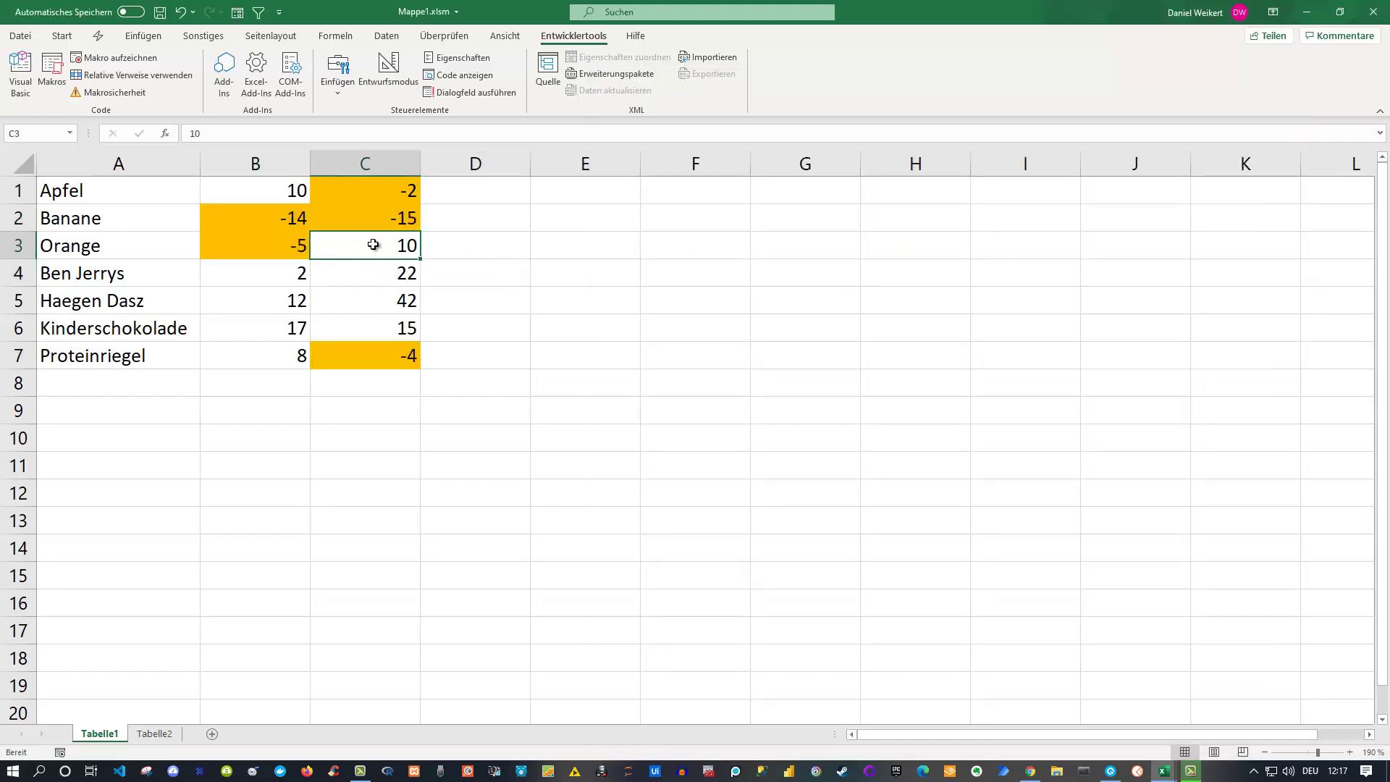
{"action": "type", "text": "-10"}
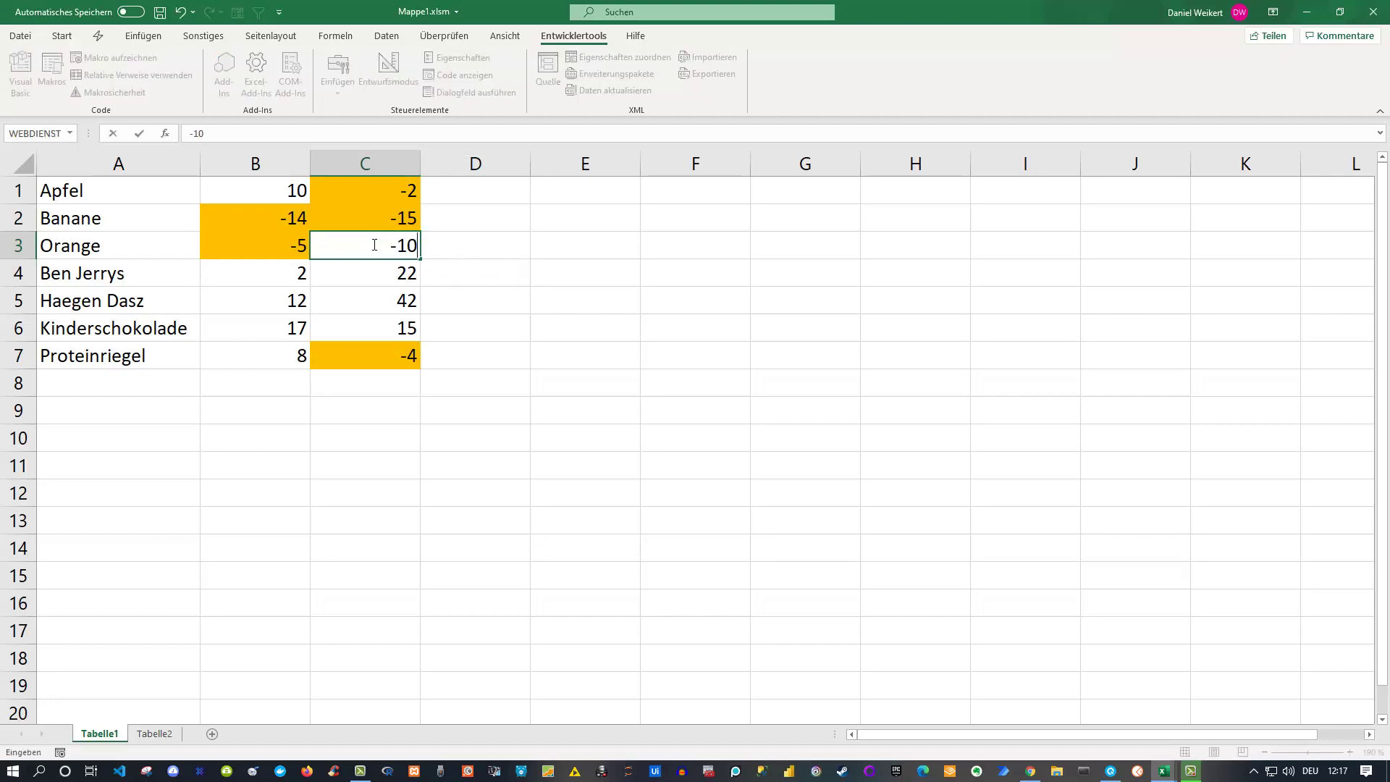
{"action": "key", "text": "Return"}
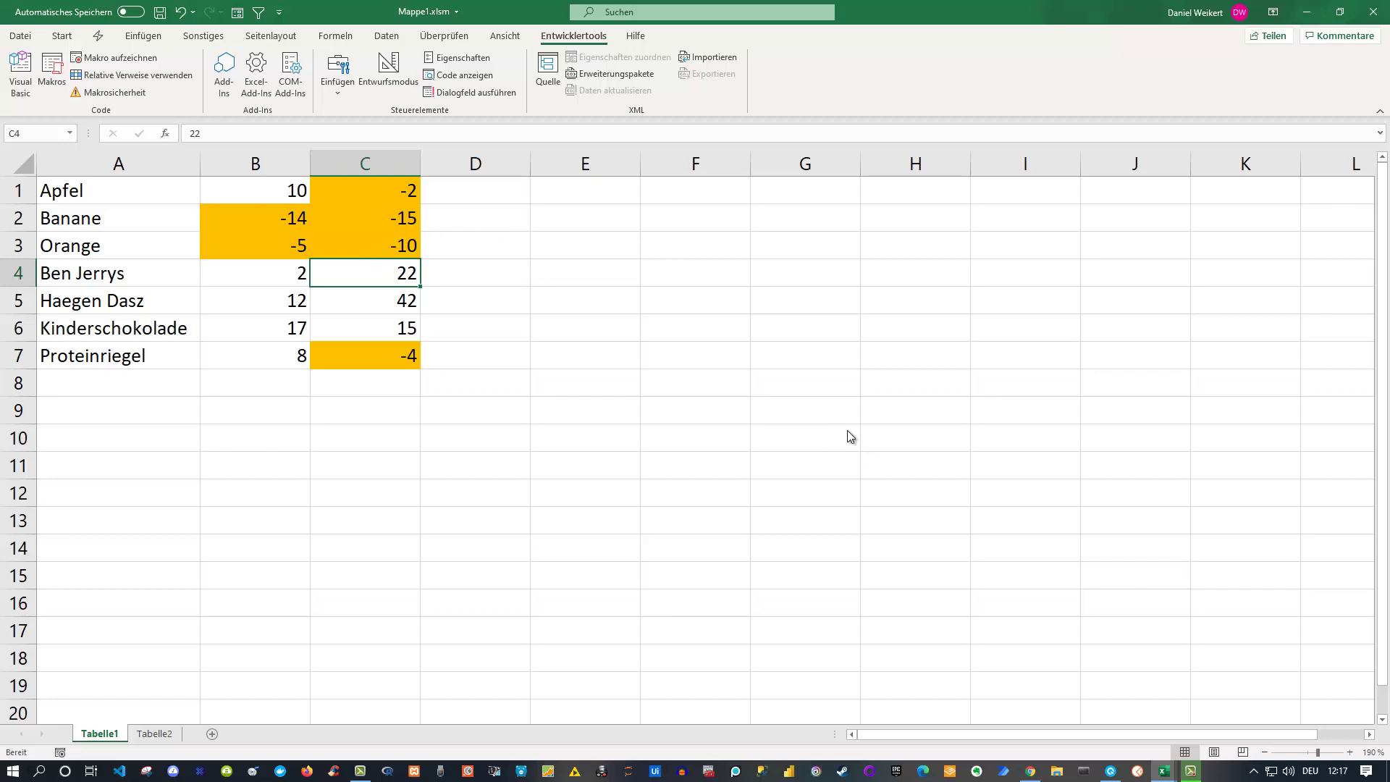
Rerun negativeWerte from VBA so all six negative cells, including C3, are selected.
{"action": "key", "text": "alt+F11"}
{"action": "left_click", "coordinate": [853, 253]}
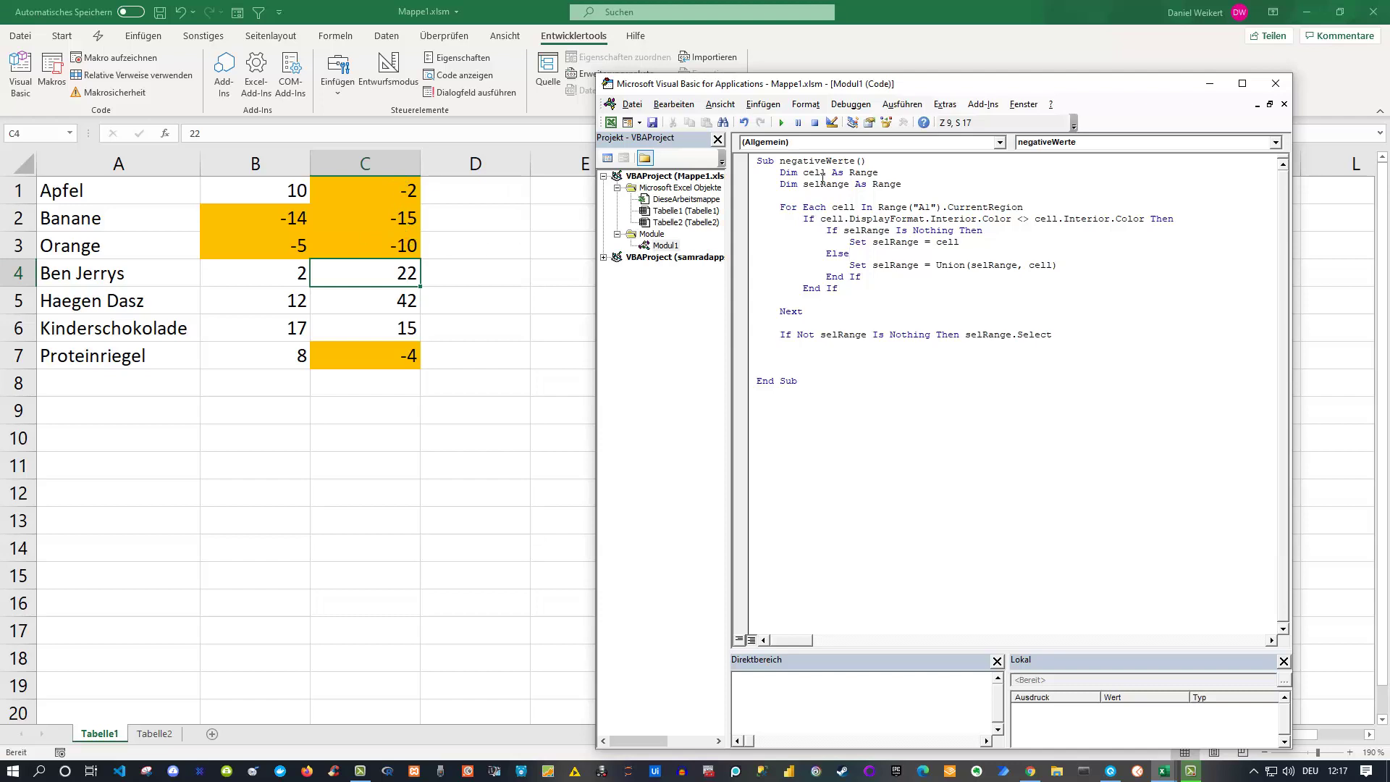
{"action": "left_click", "coordinate": [780, 123]}
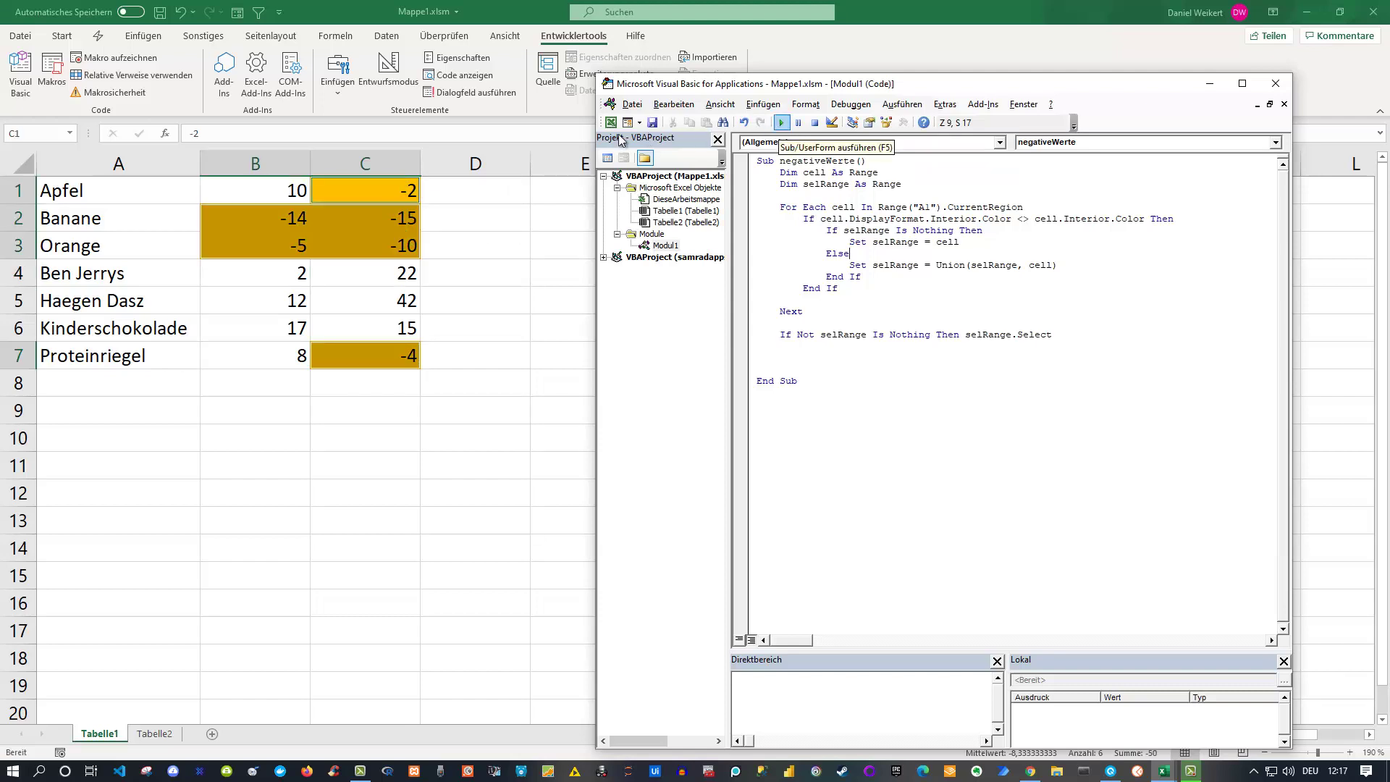